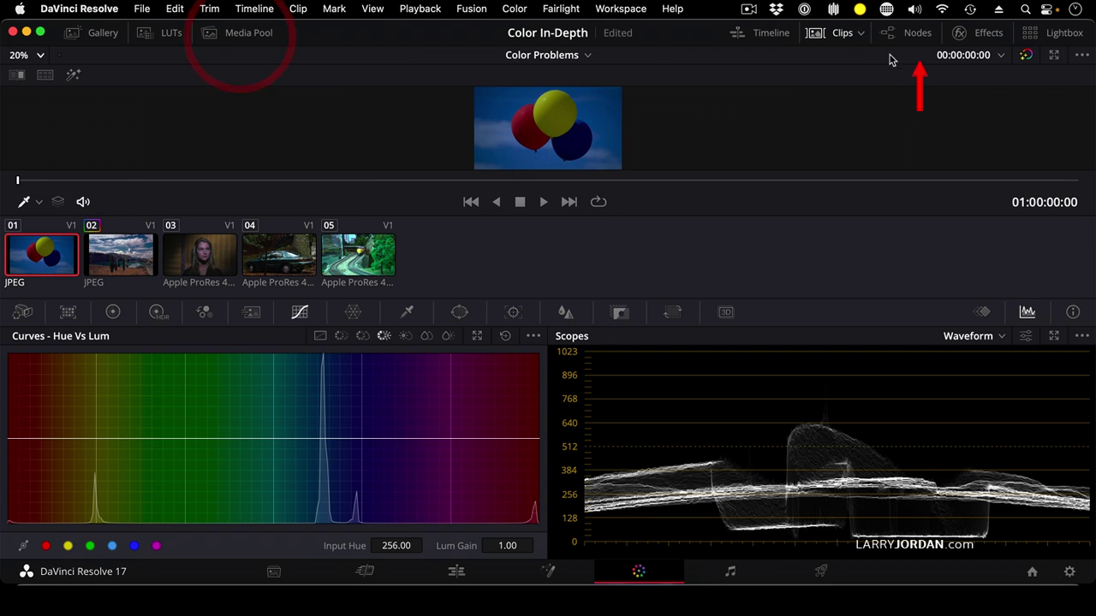
- Show the node graph and label node 01 'Normal'
click(911, 38)
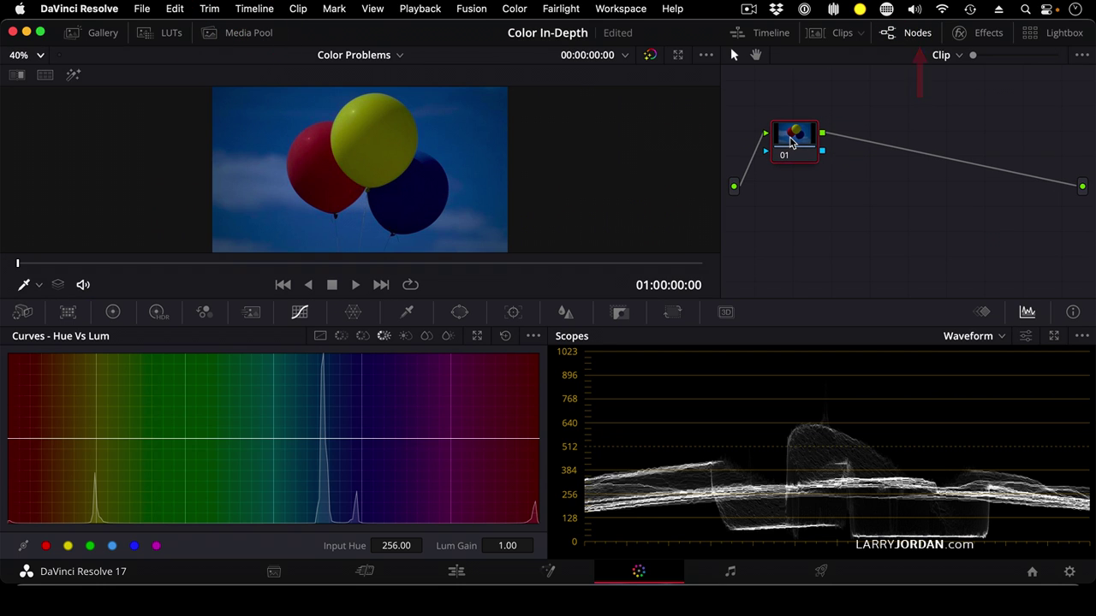
click(792, 141)
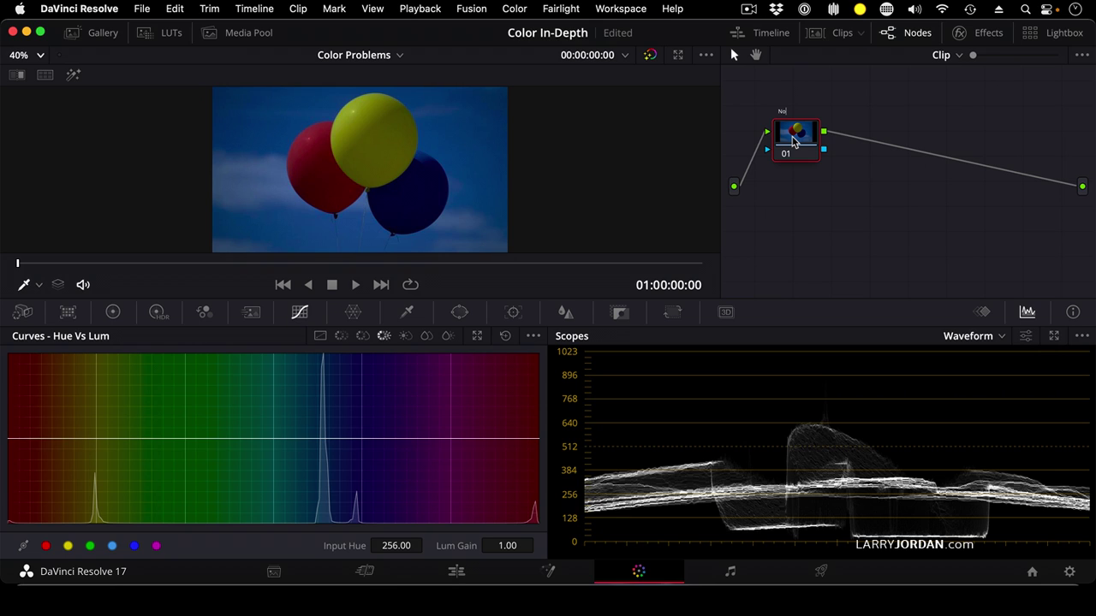
key(Return)
- Add a serial node 02 after Normal and label it 'Brightness'
right_click(799, 132)
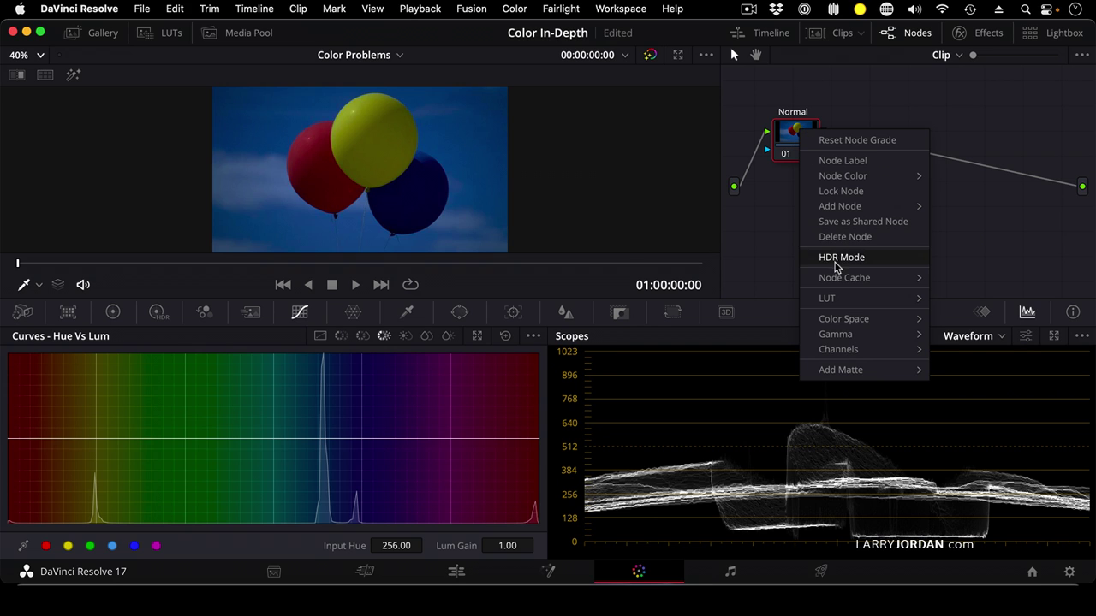
mouse_move(847, 209)
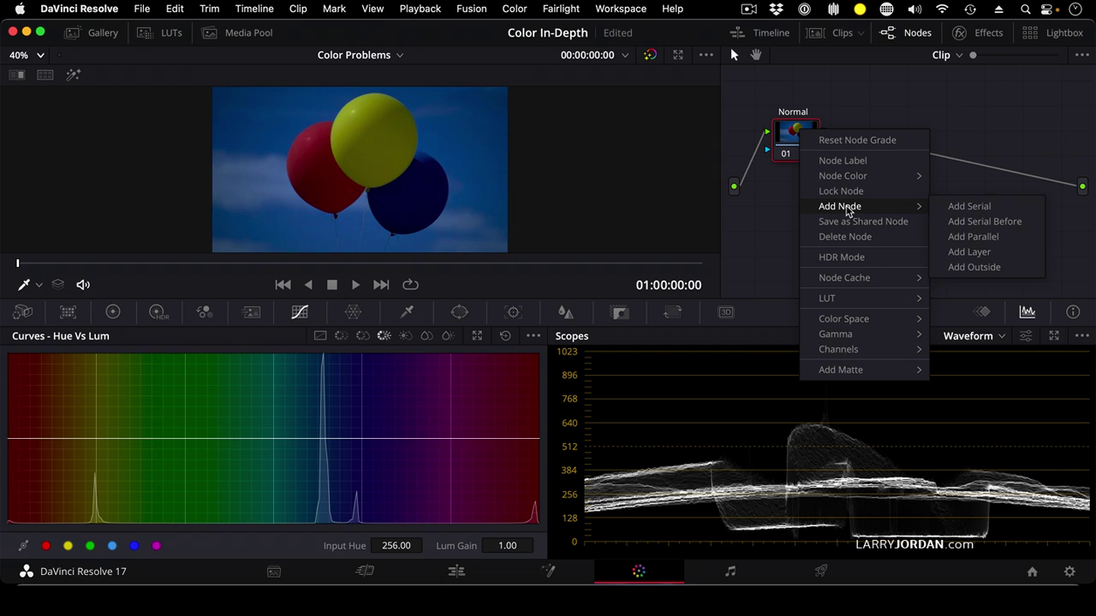
click(942, 214)
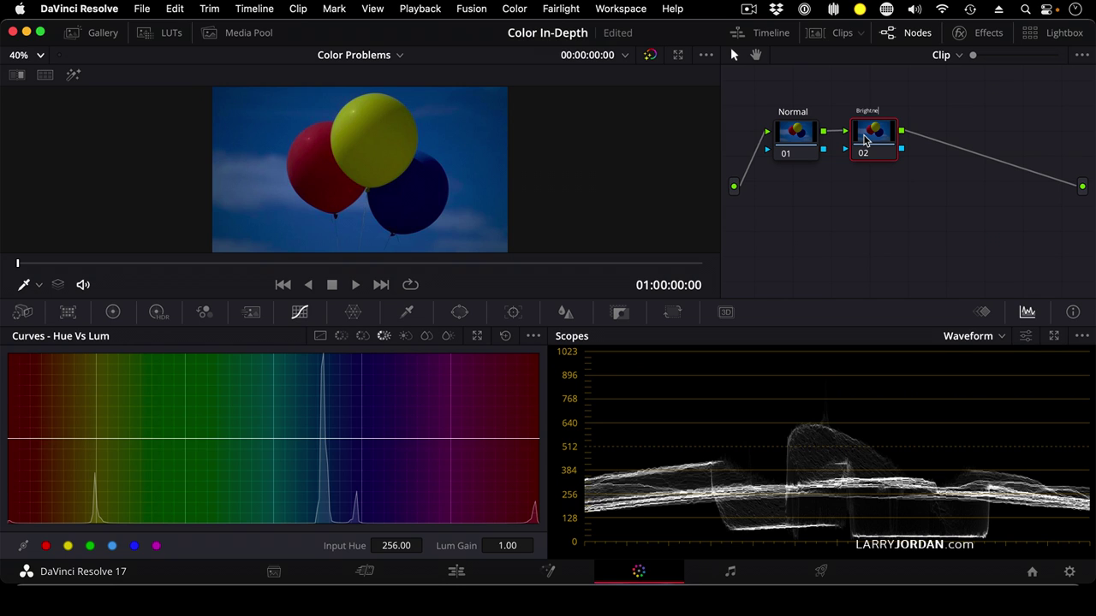
key(Return)
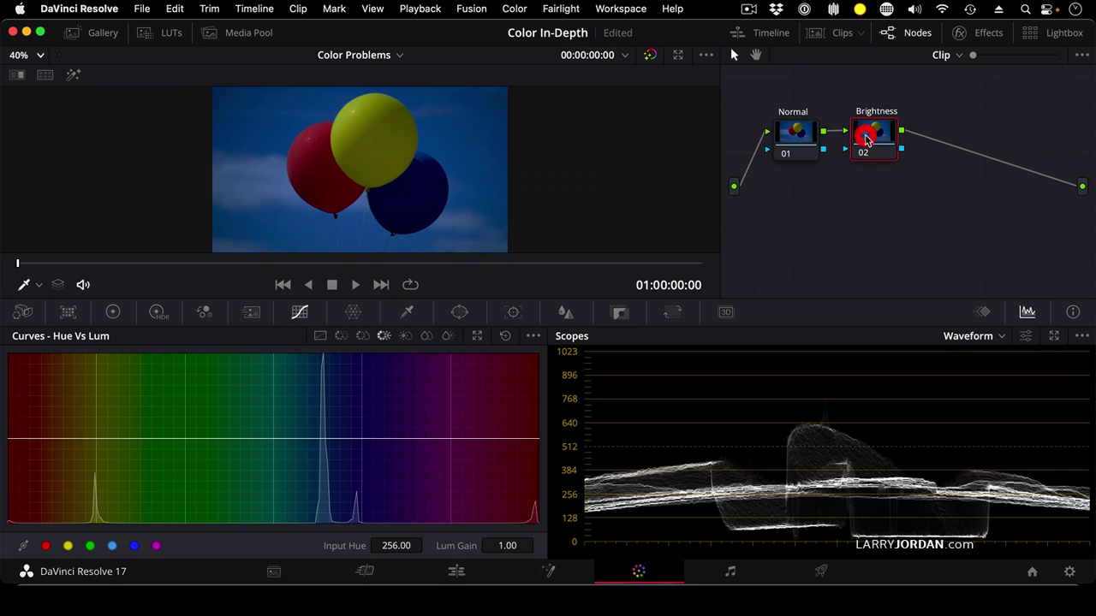
- Raise the Brightness node's gain to 1.51 and add serial node 03 labelled 'Balloon'
click(114, 313)
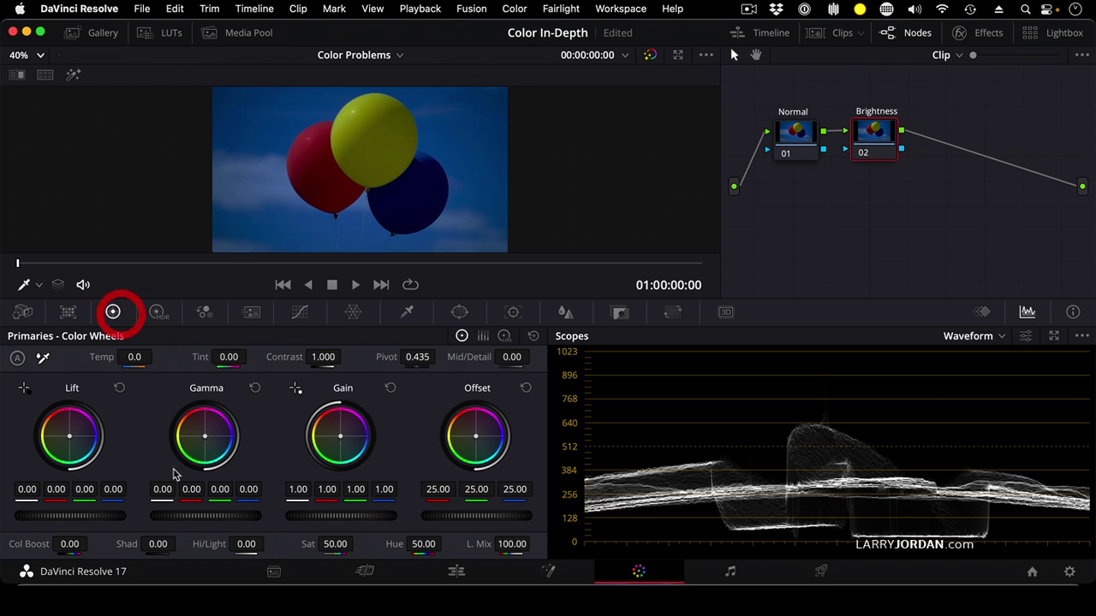
drag(341, 515, 428, 515)
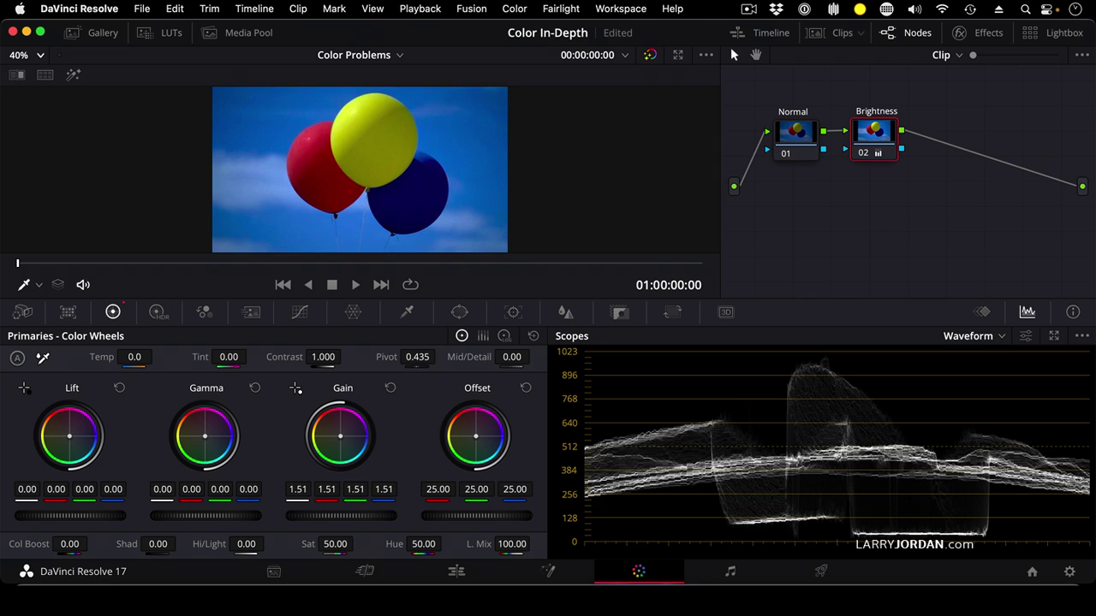
right_click(873, 136)
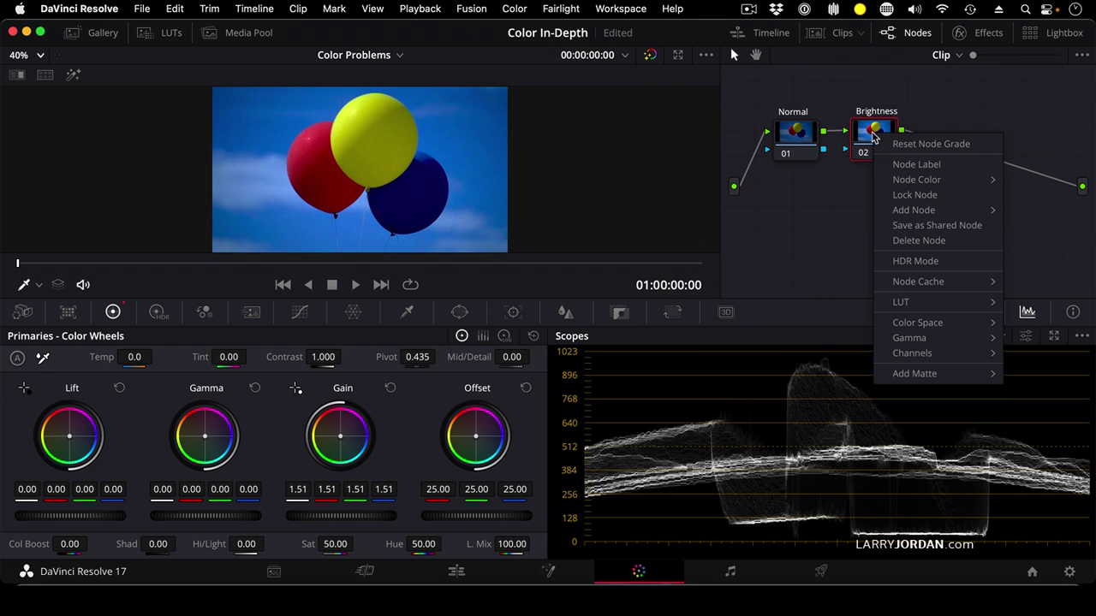
click(912, 213)
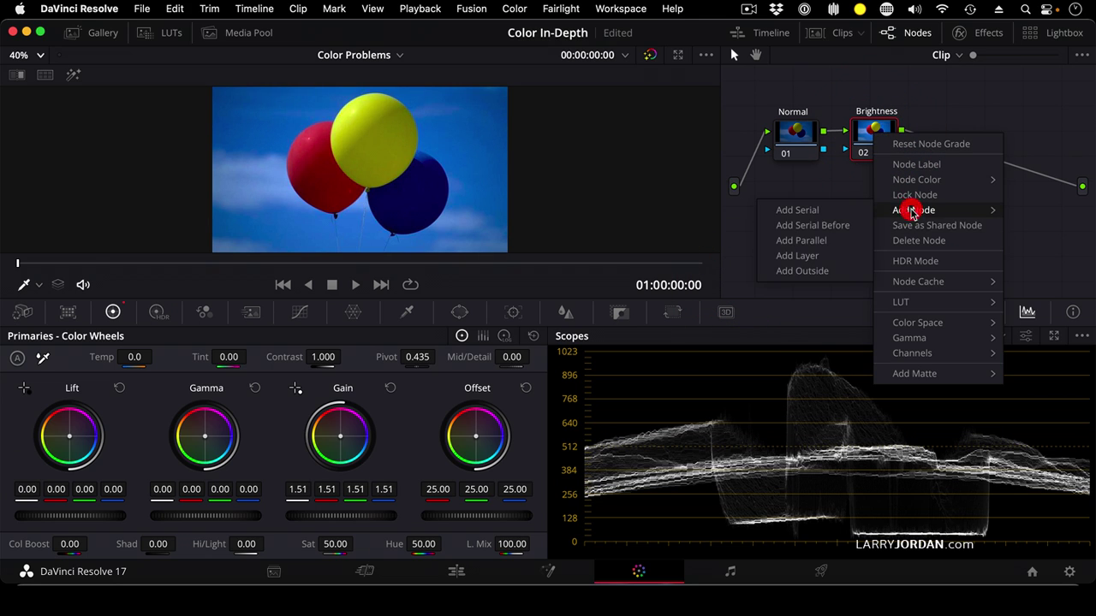
click(800, 210)
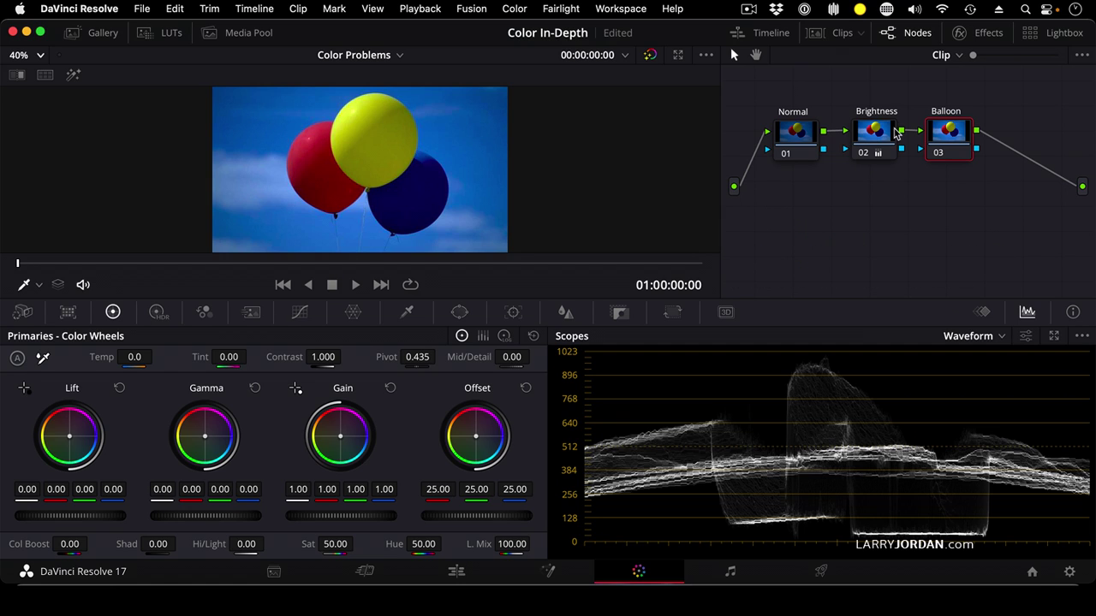
- Qualify the yellow balloon on the Balloon node using hue and luminance ranges, with saturation off
click(950, 130)
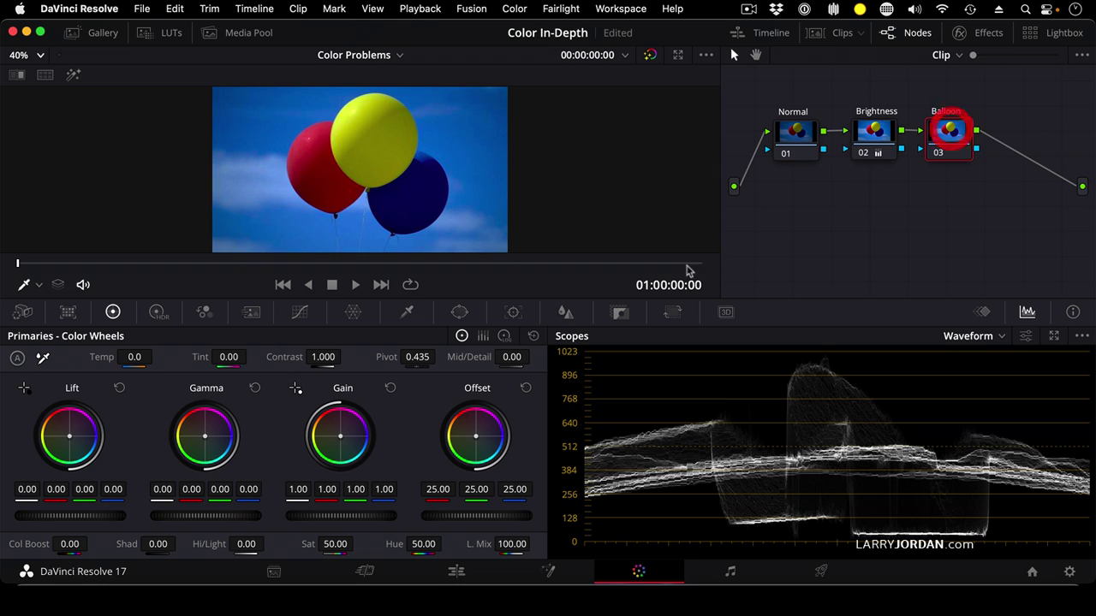
click(406, 312)
drag(377, 138, 384, 165)
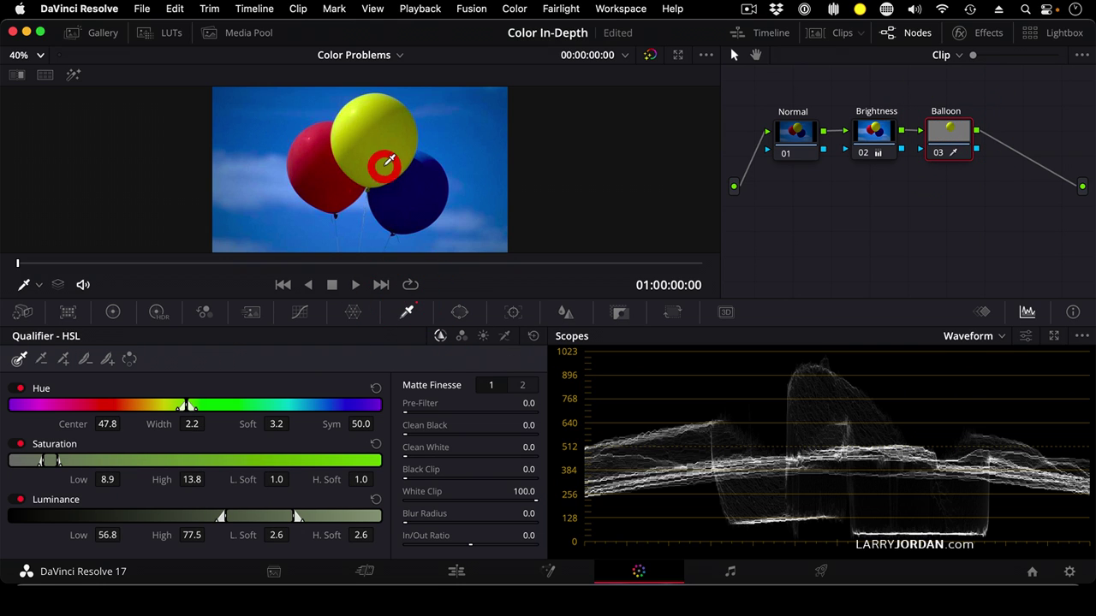
click(73, 75)
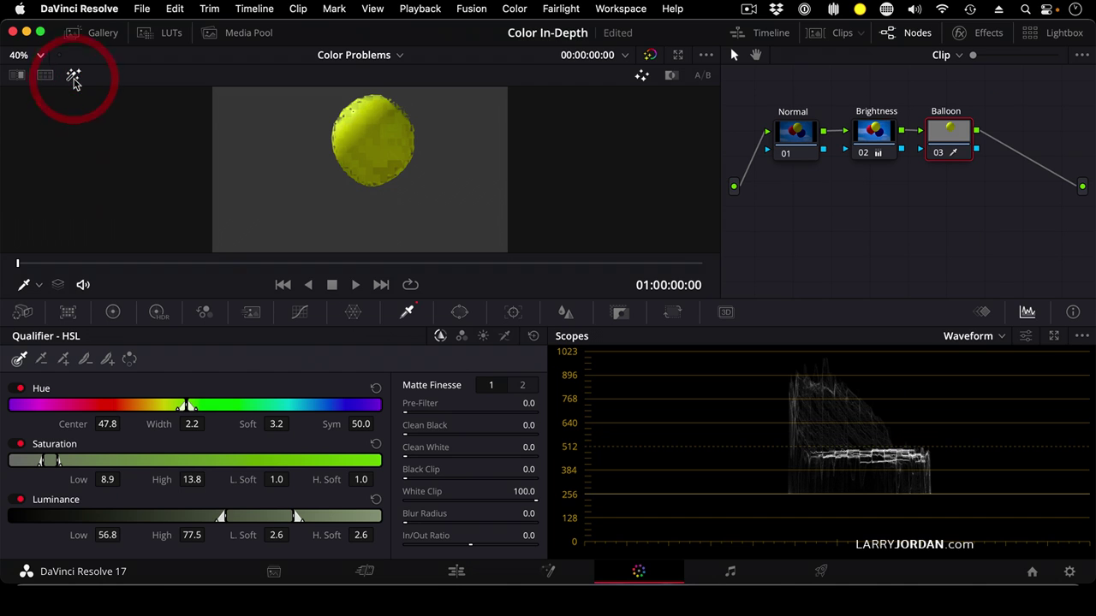
click(20, 443)
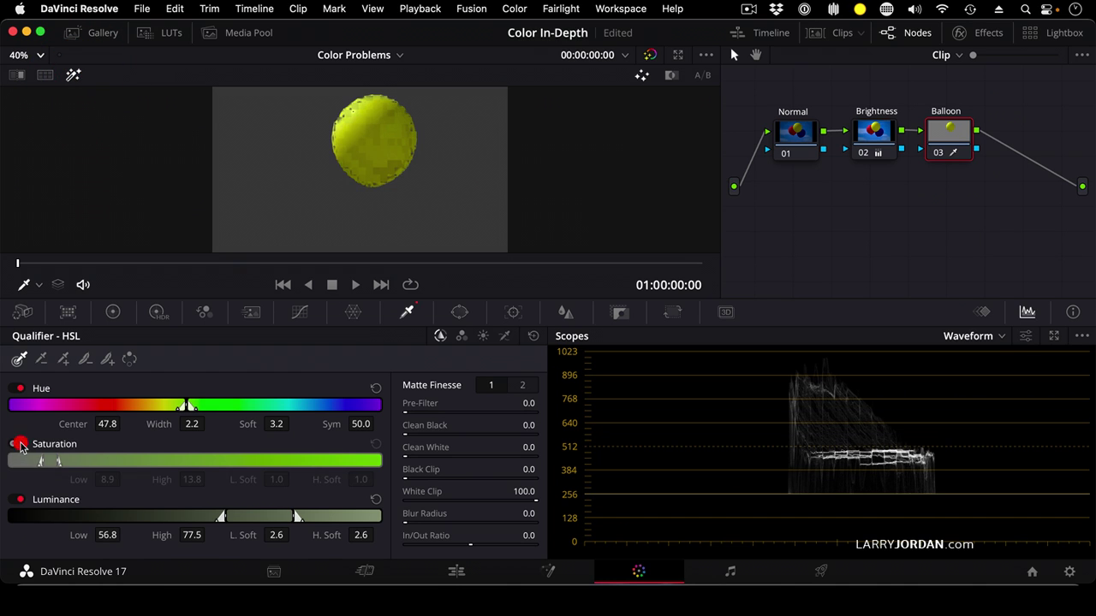
drag(188, 405, 171, 407)
drag(221, 516, 223, 516)
drag(294, 516, 310, 516)
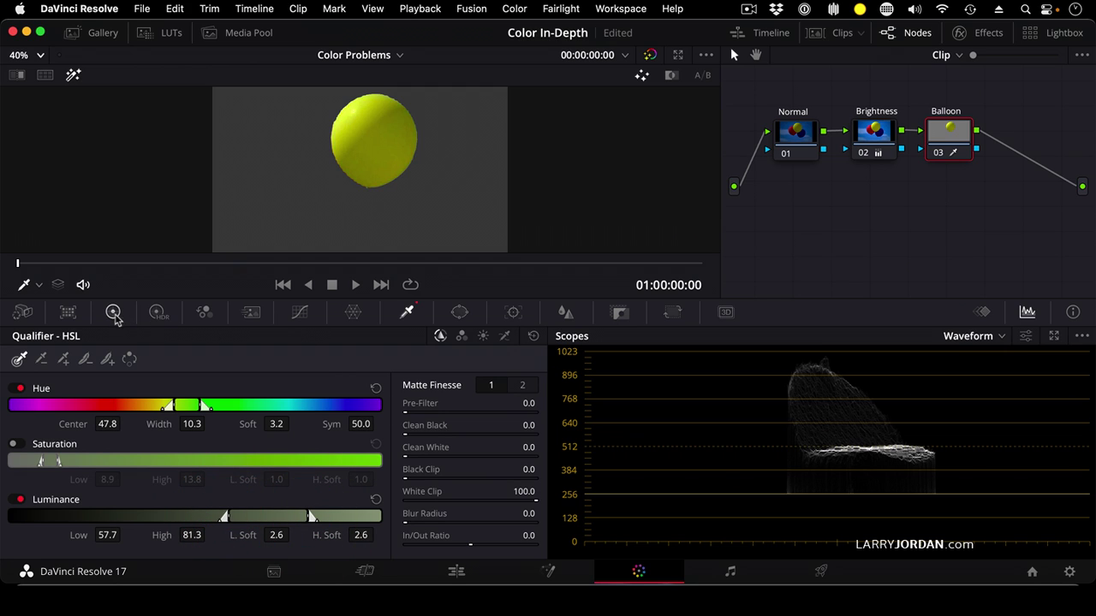
- Raise the RGB Mixer's green output to 1.81 to turn the balloon green
click(203, 312)
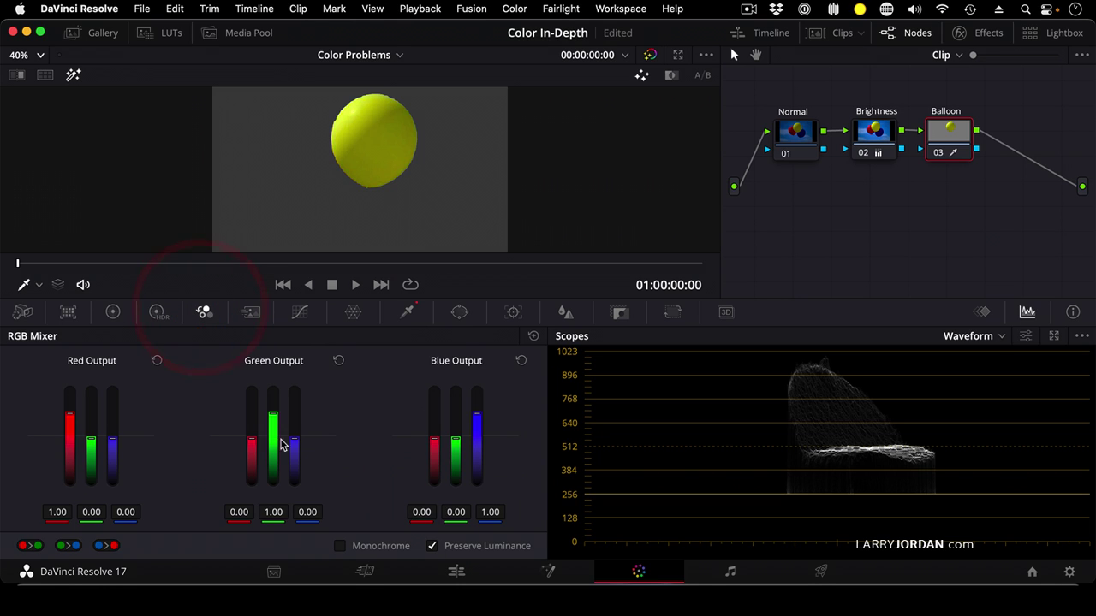
drag(274, 418, 274, 394)
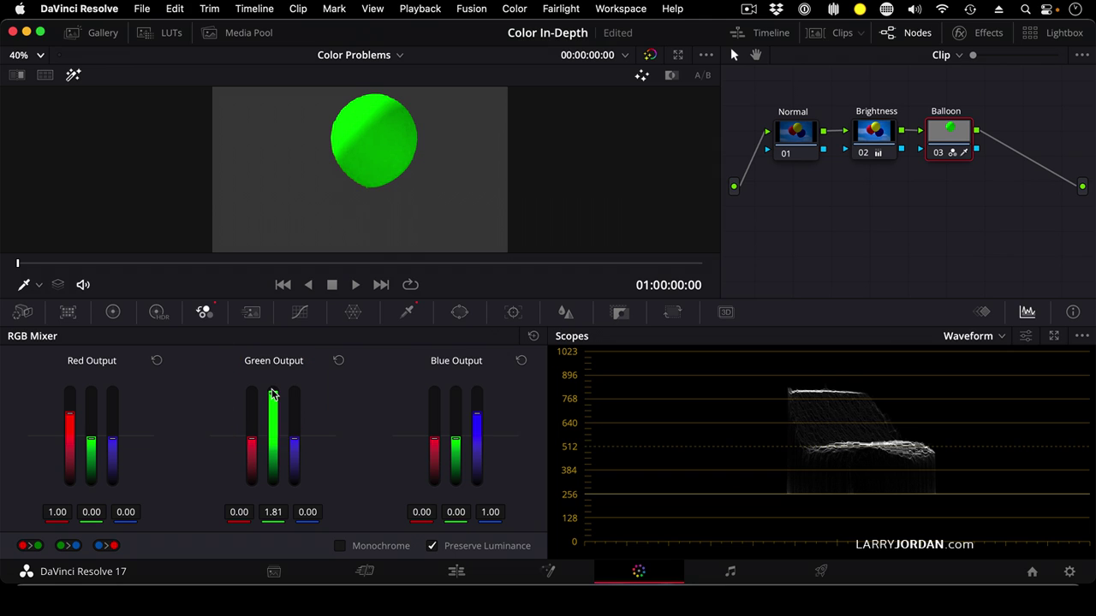
click(952, 138)
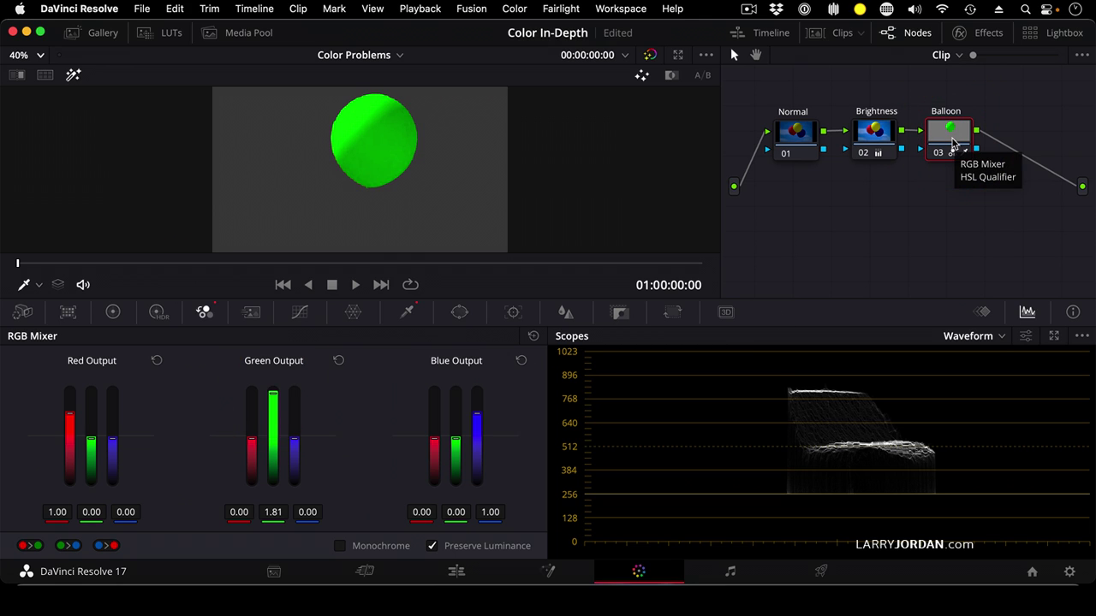
- Add outside node 04 after Balloon with gain 0.94 and saturation 26
right_click(952, 143)
mouse_move(991, 222)
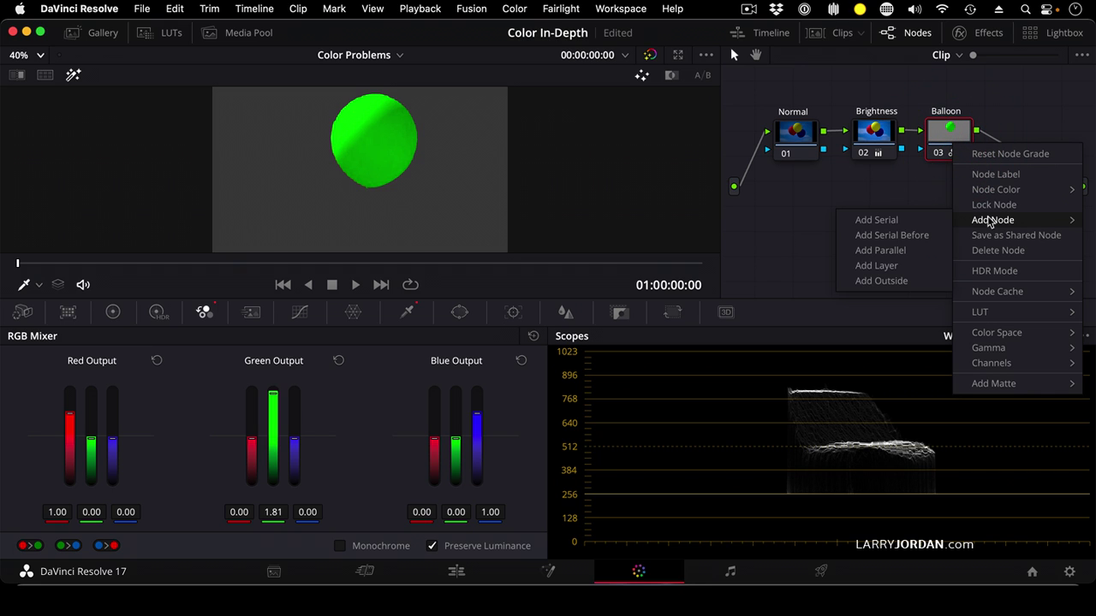
click(888, 280)
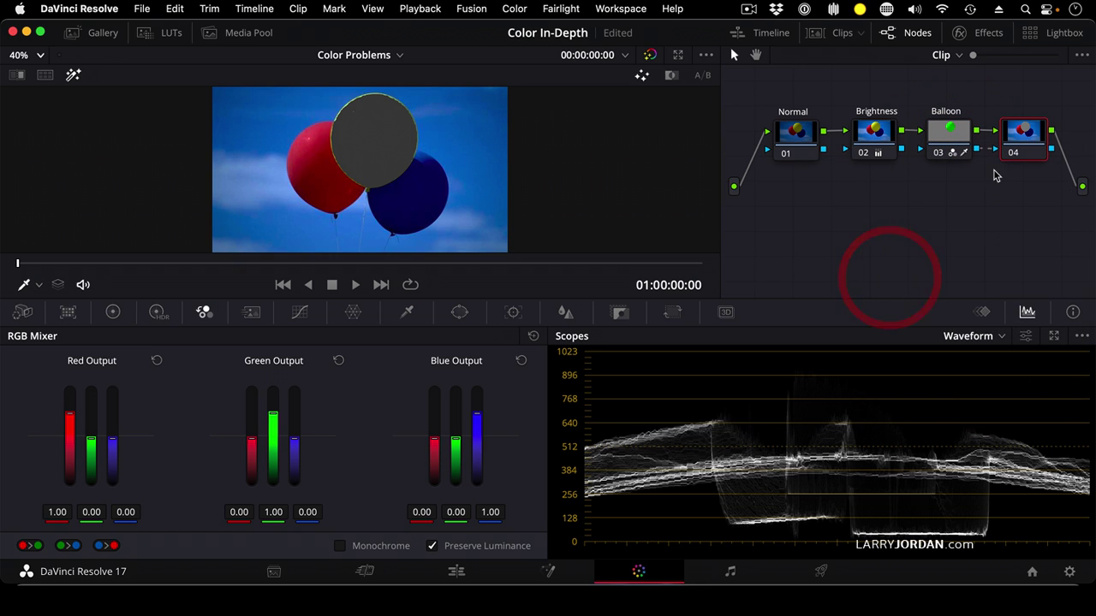
click(1019, 137)
click(112, 314)
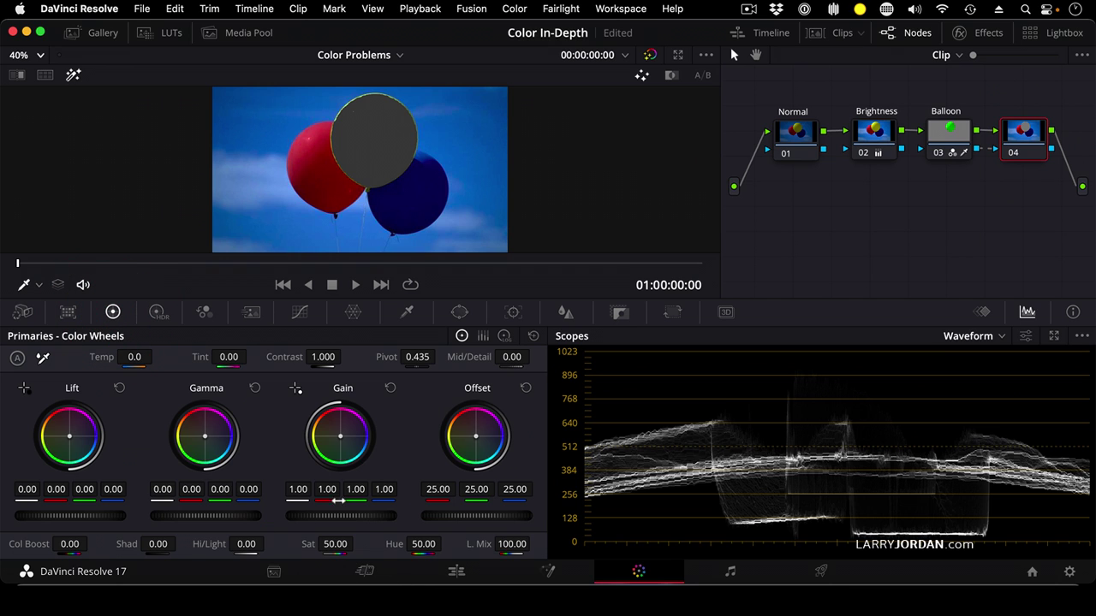
drag(368, 520, 396, 386)
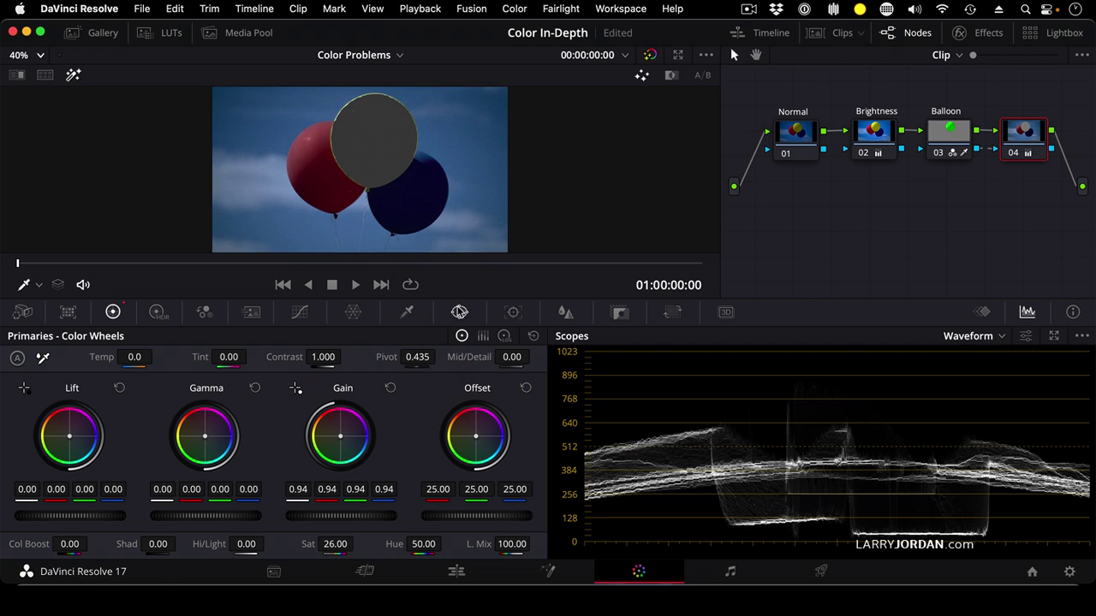
- Blur node 04 with radius 0.91 and H/V ratio 0.89, then toggle the highlight preview
click(564, 311)
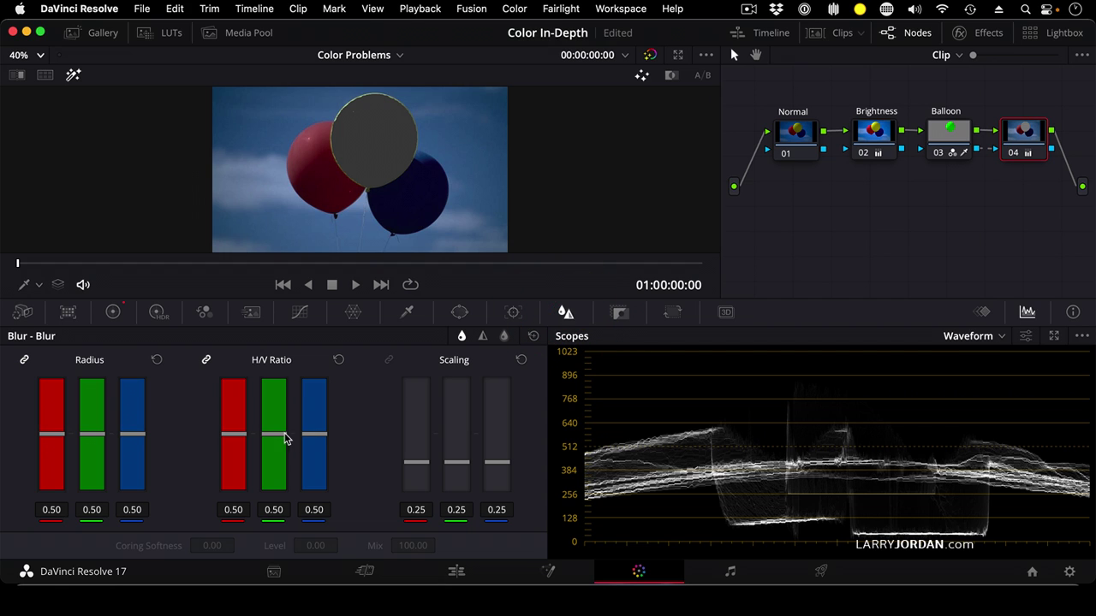
drag(278, 439, 294, 386)
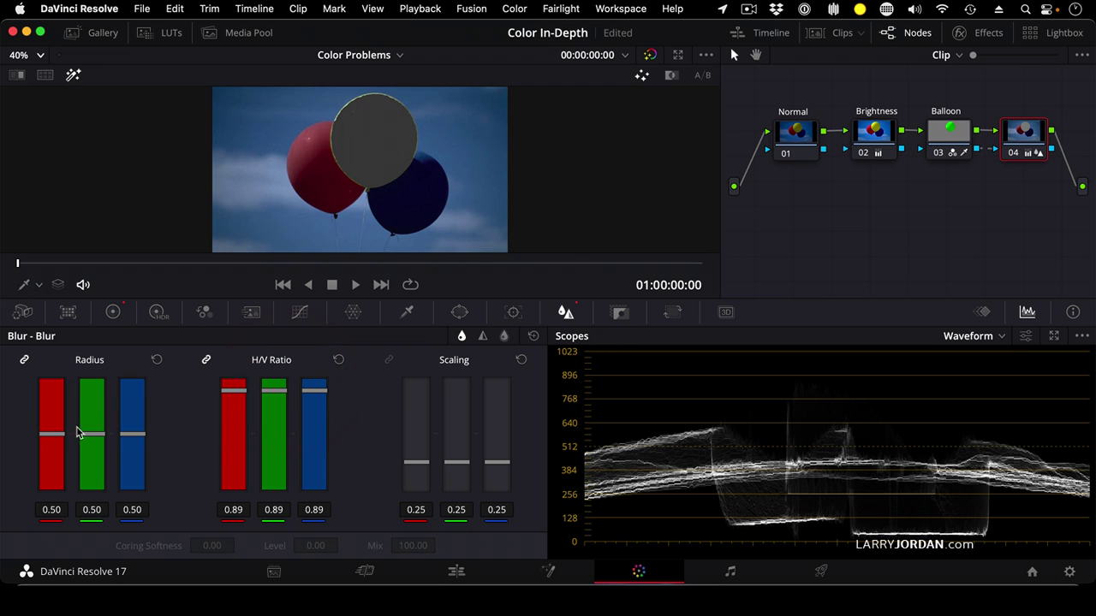
drag(84, 436, 100, 382)
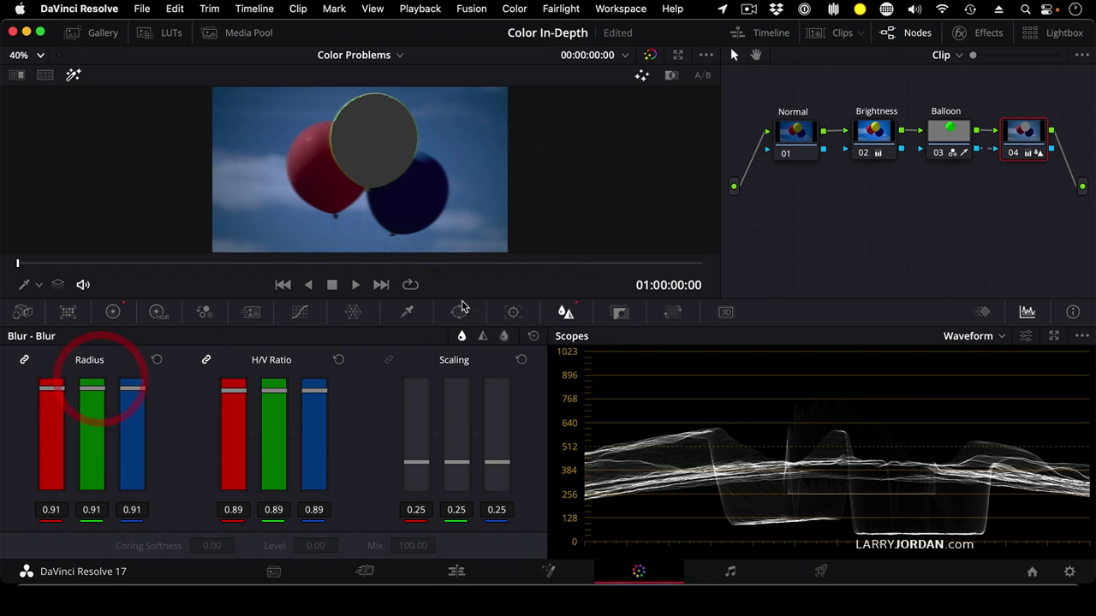
click(561, 315)
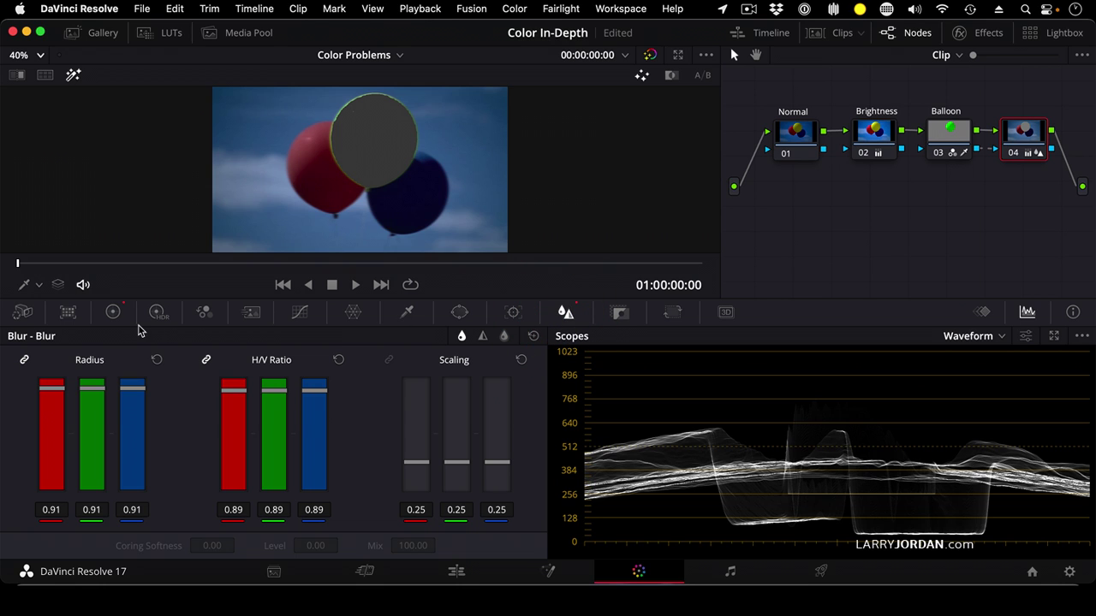
click(113, 313)
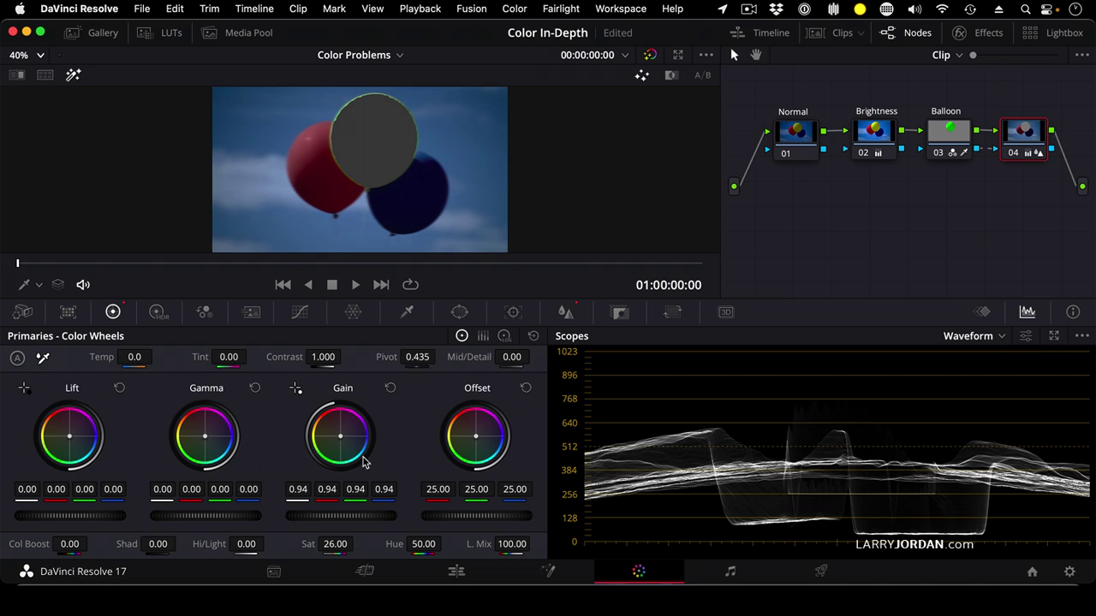
click(73, 77)
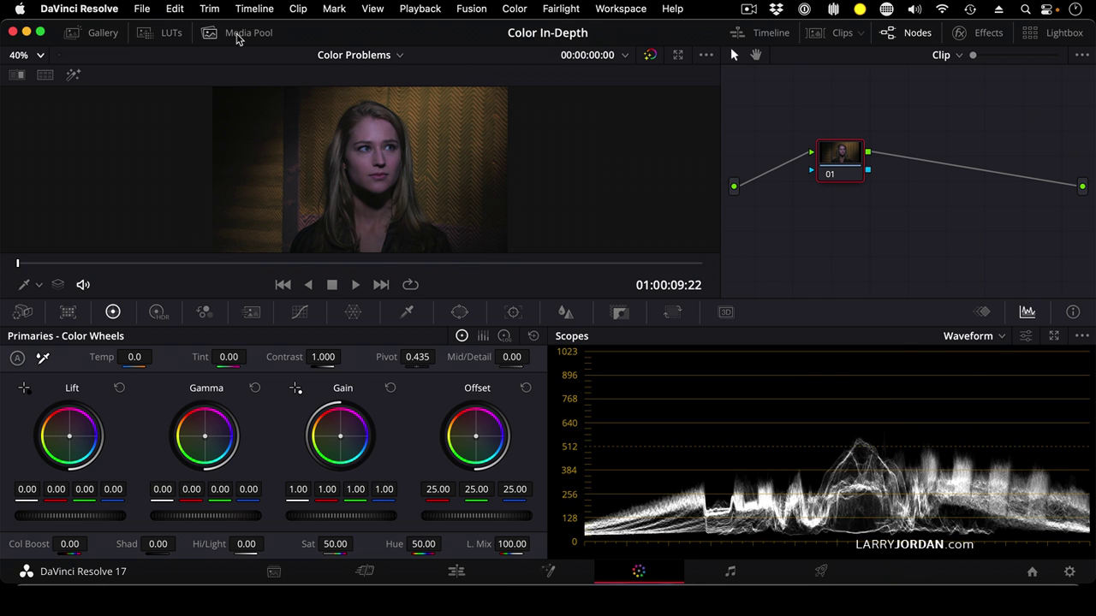
- Label the interview's node 01 'Normal' and add a serial 'Levels' node with gain 1.51
click(842, 154)
drag(841, 154, 811, 147)
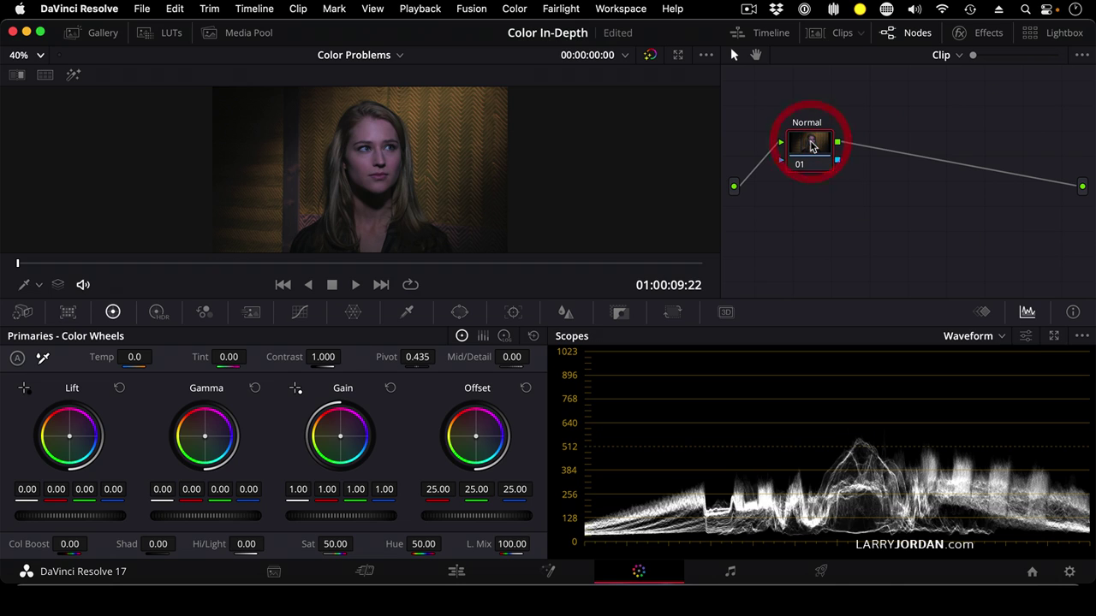
key(alt+s)
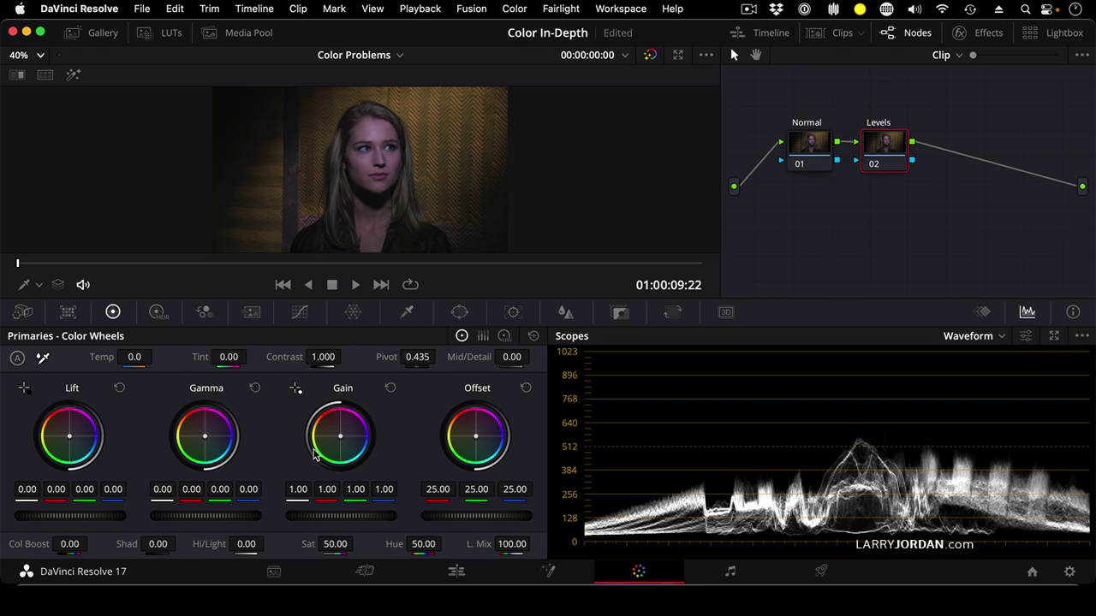
drag(341, 515, 366, 515)
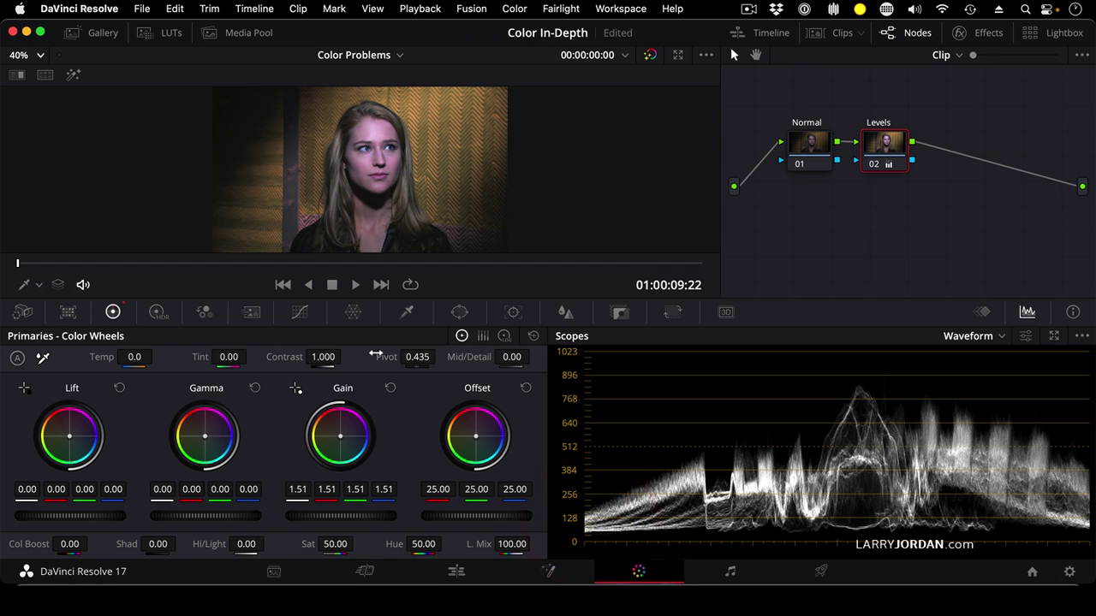
key(space)
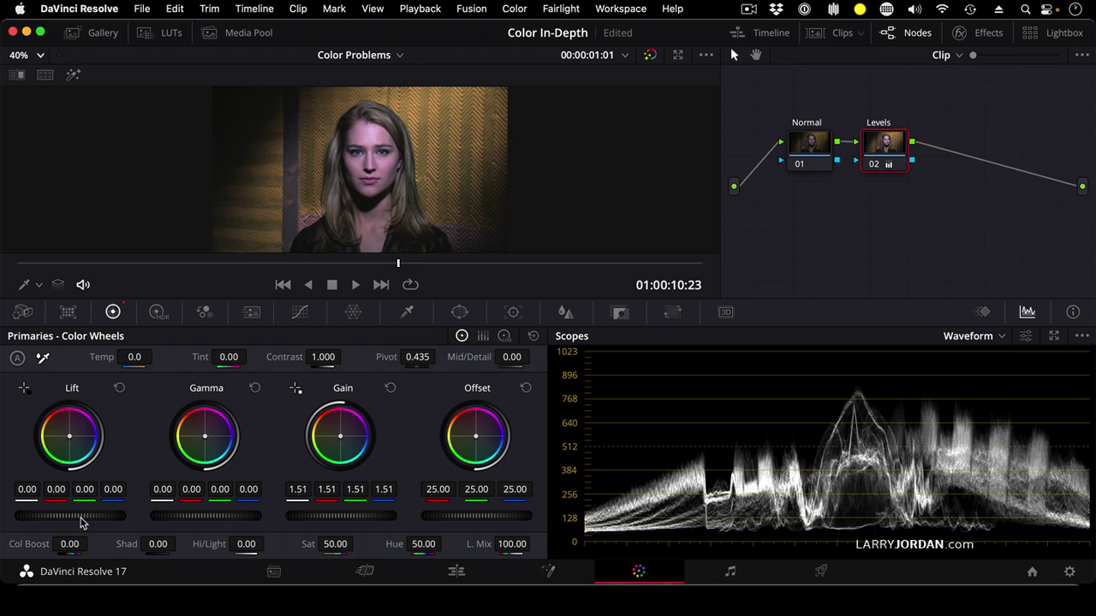
drag(70, 515, 65, 516)
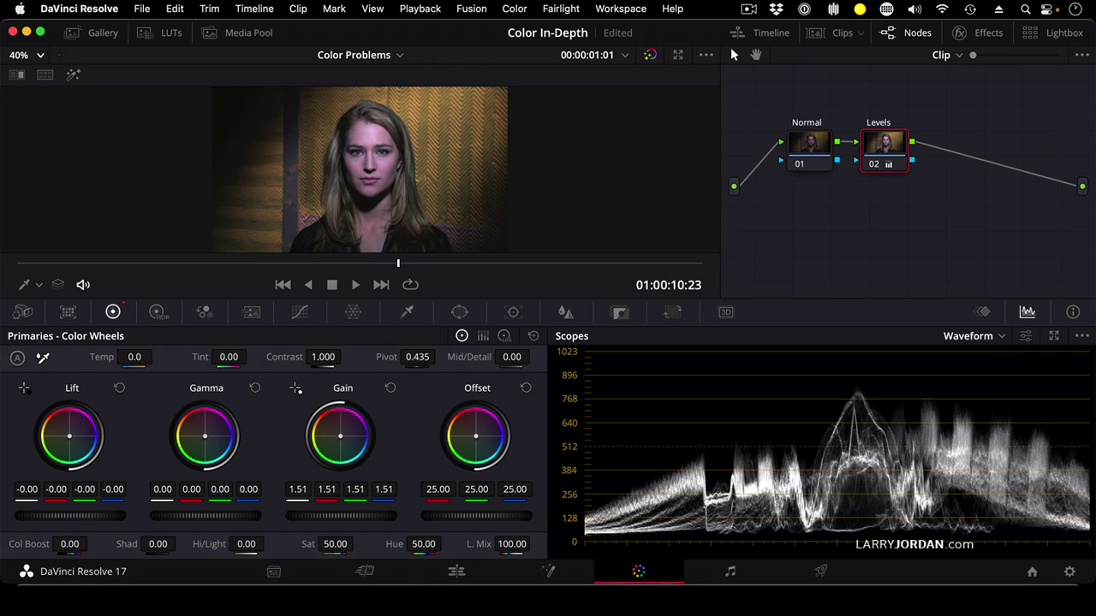
right_click(884, 150)
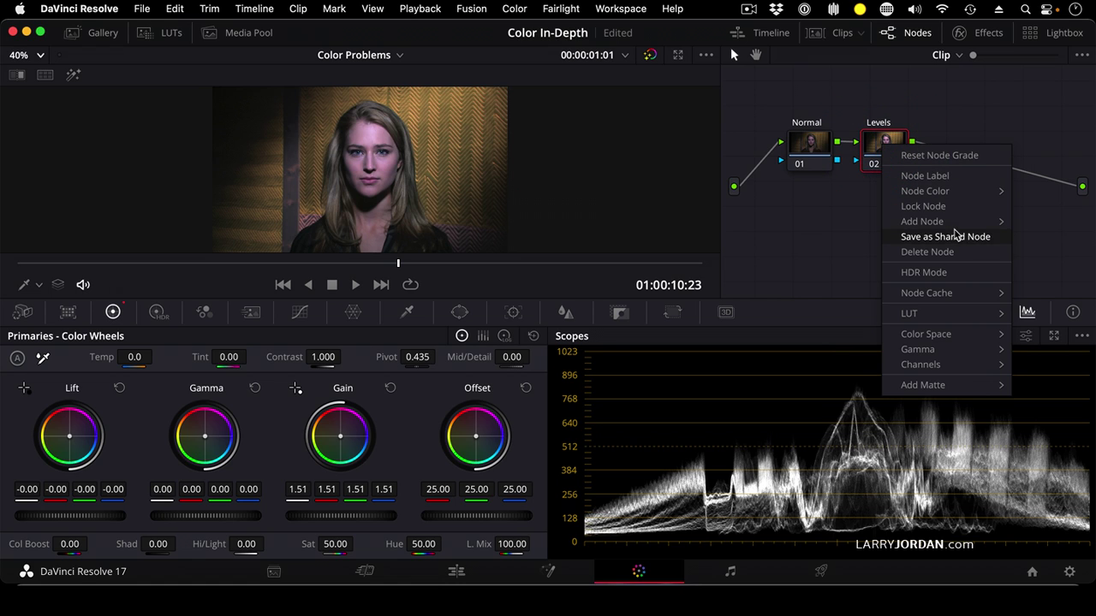
- Add a serial node after Levels and label it 'Eyes'
mouse_move(959, 221)
click(871, 225)
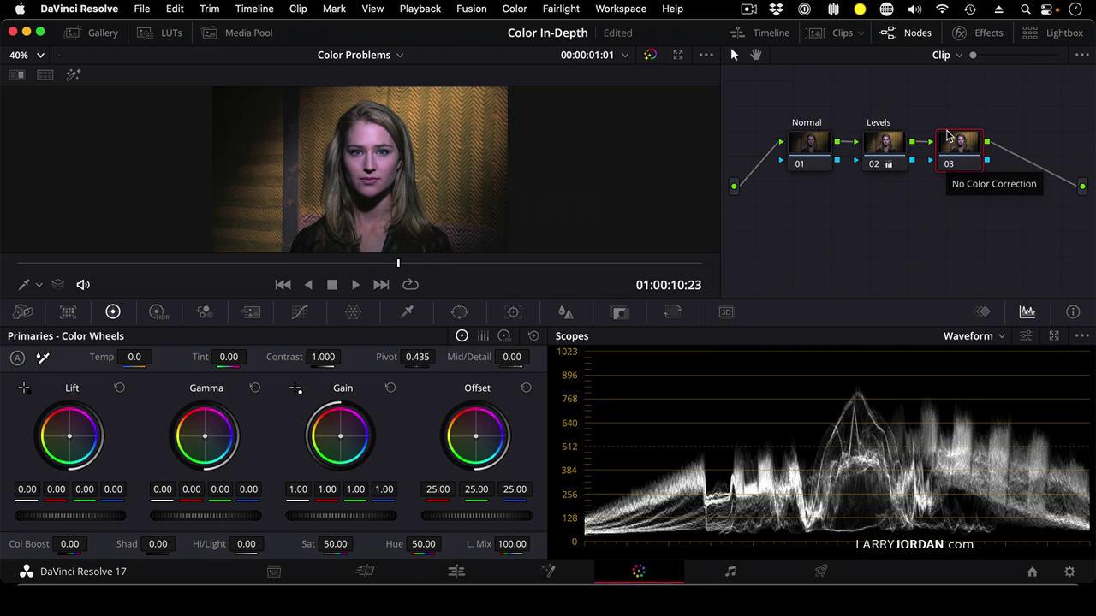
click(947, 135)
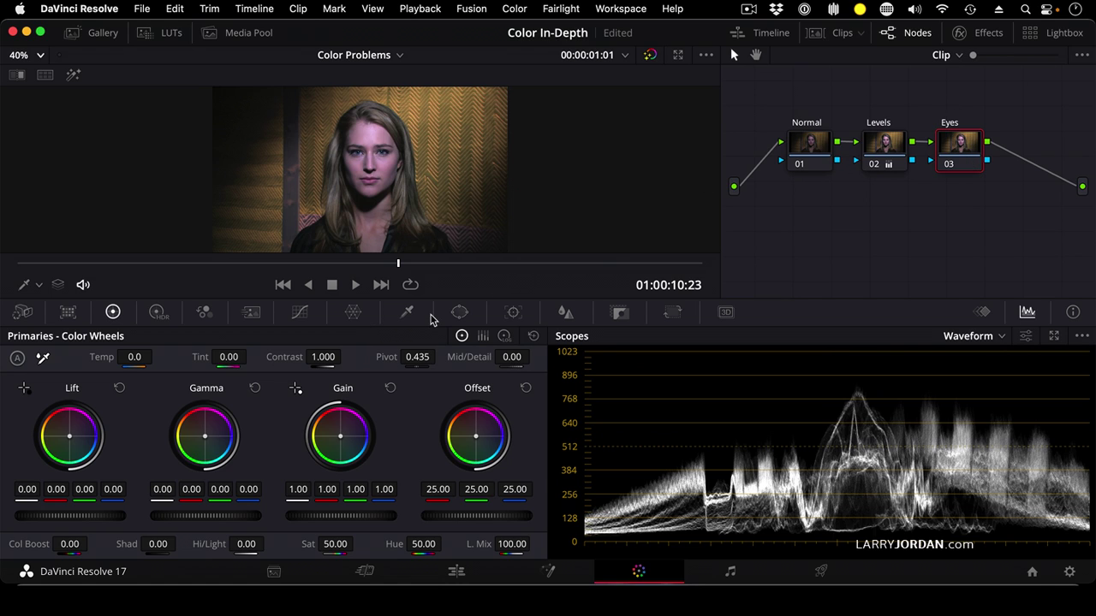
- Draw a rectangular window rotated -28.81 across the woman's eyes and feather its edges
click(459, 312)
click(34, 393)
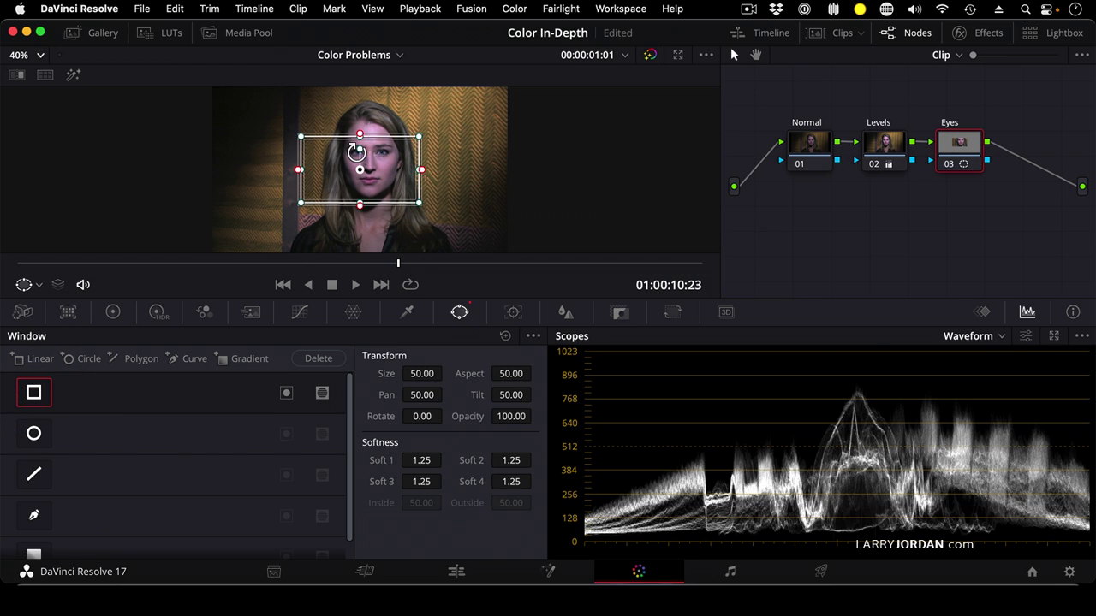
drag(359, 149, 351, 154)
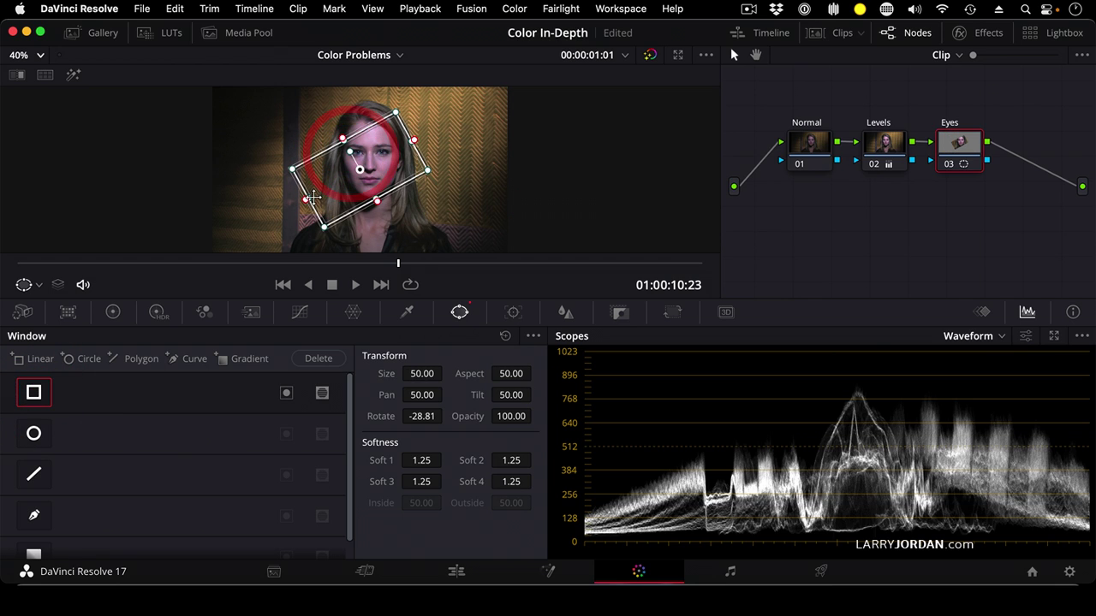
drag(306, 202, 198, 262)
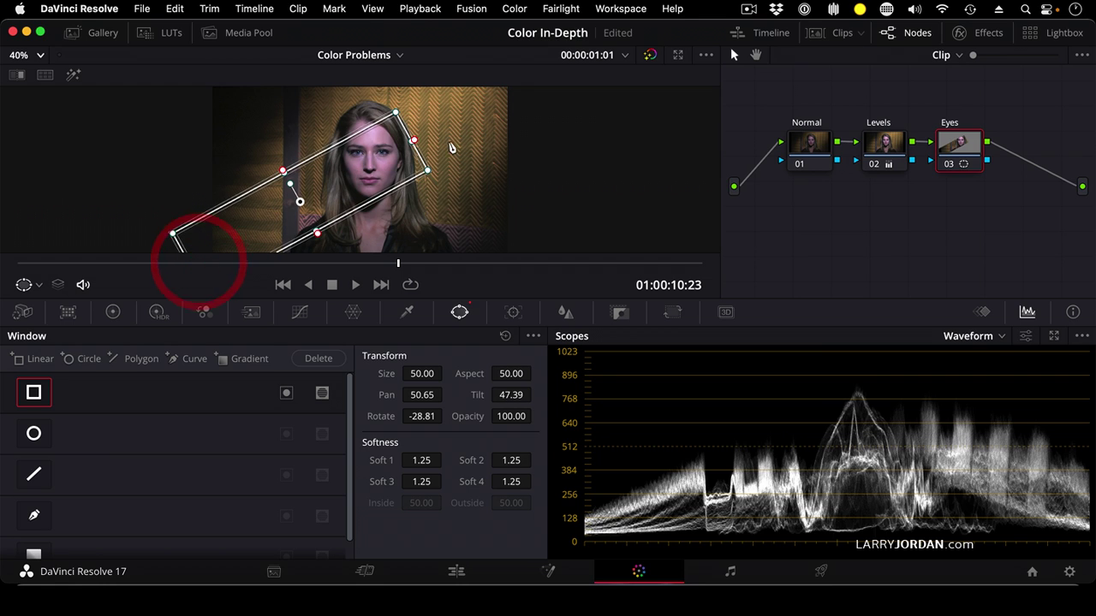
drag(409, 141, 518, 67)
mouse_move(364, 200)
mouse_down()
mouse_move(353, 178)
mouse_move(363, 200)
mouse_move(357, 192)
mouse_up()
drag(336, 143, 328, 125)
drag(353, 177, 338, 162)
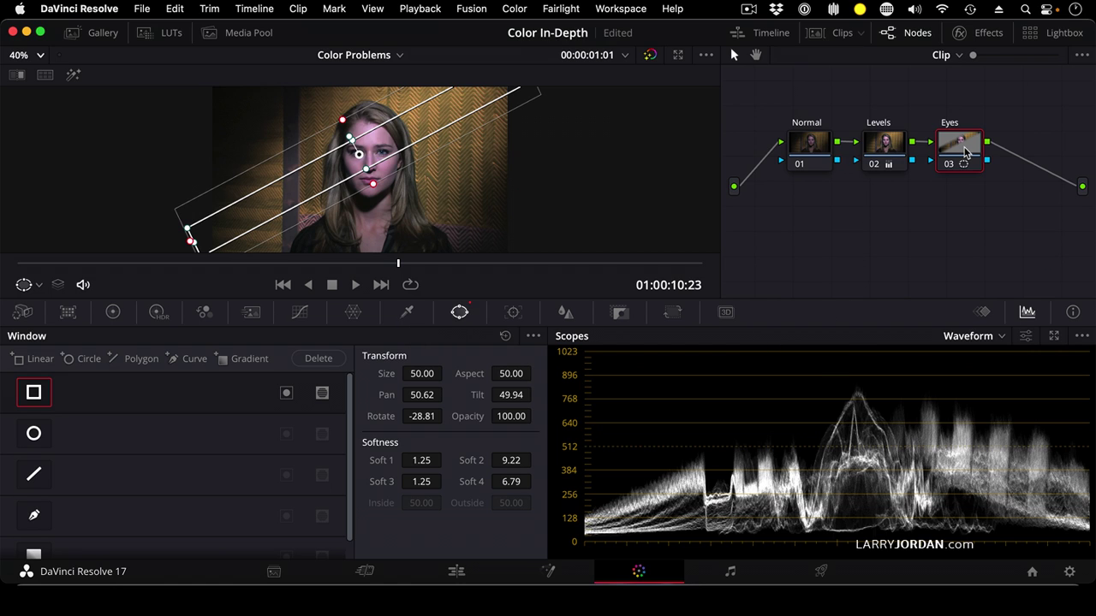
- Add an outside node 04 after Eyes covering everything beyond the window
right_click(965, 152)
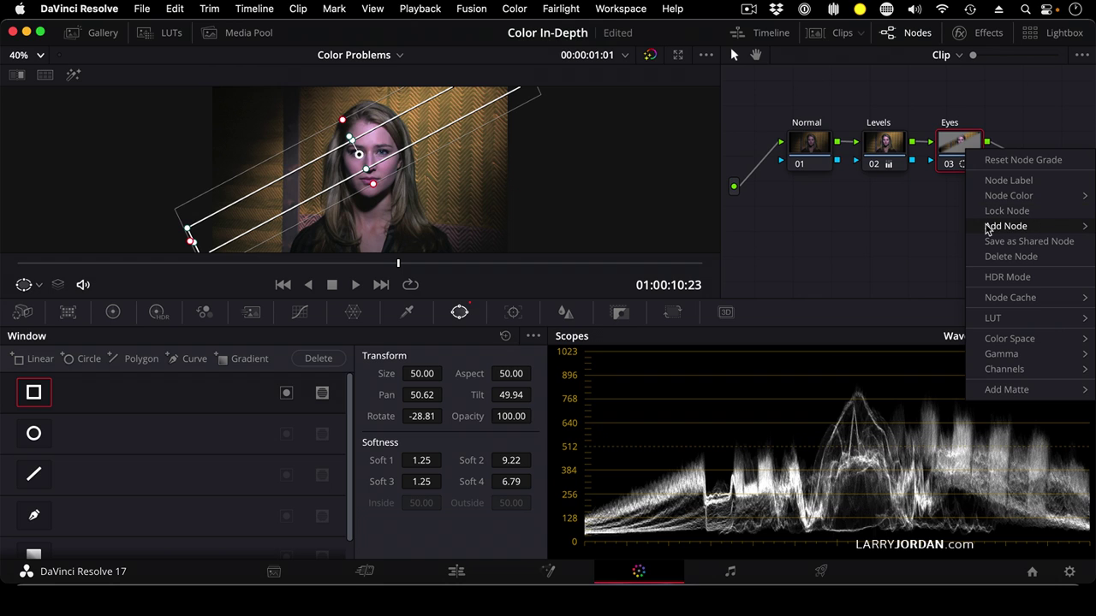
mouse_move(988, 229)
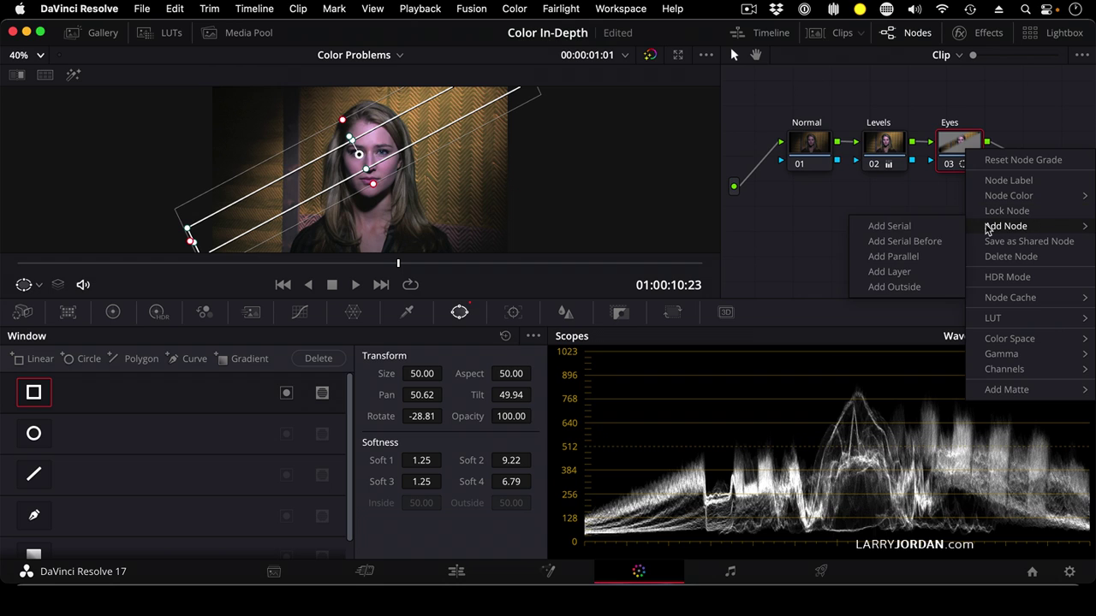
click(890, 289)
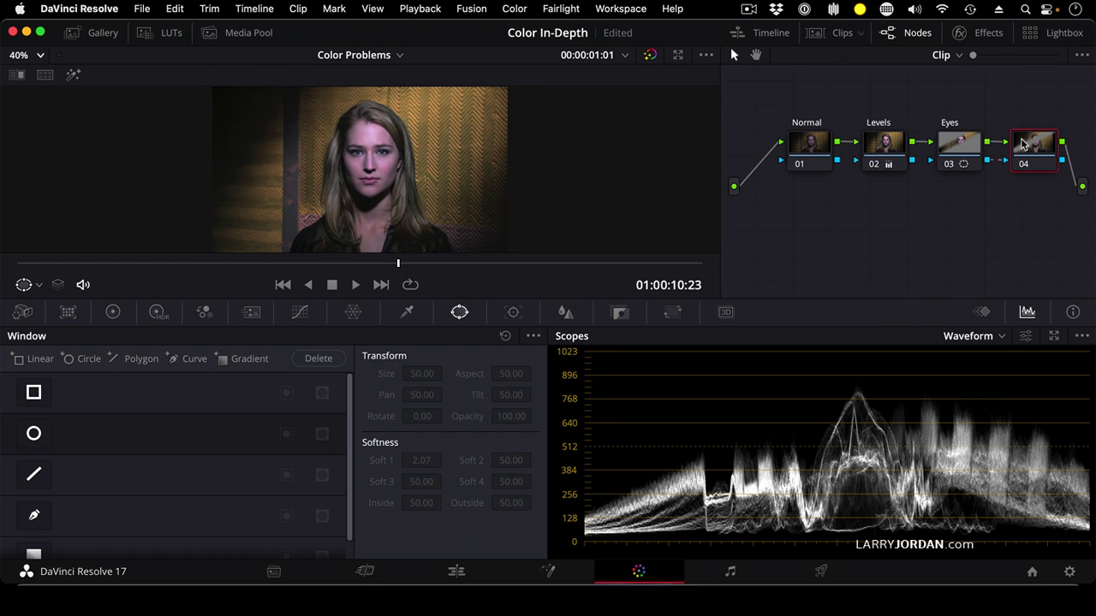
- Nudge the Eyes window to pan 50.75 and tilt 49.82
click(964, 147)
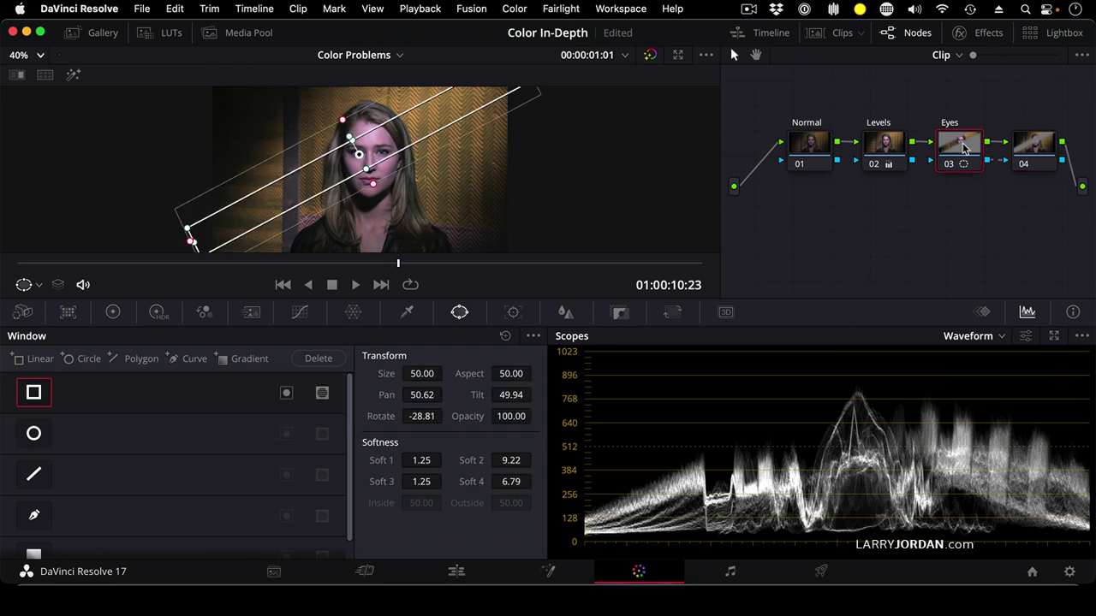
click(73, 75)
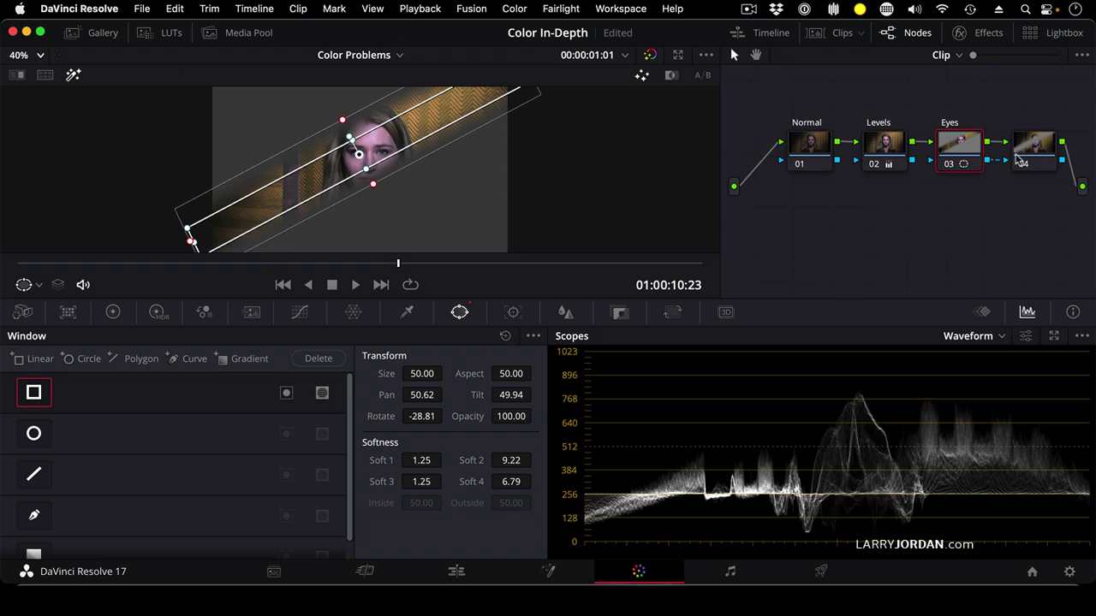
click(1038, 145)
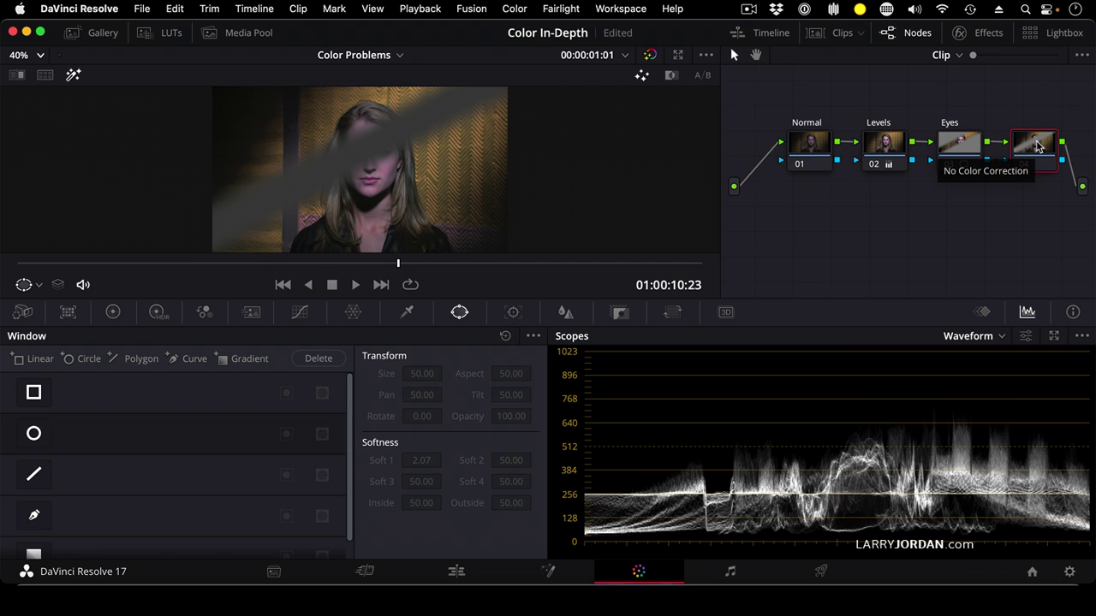
click(959, 142)
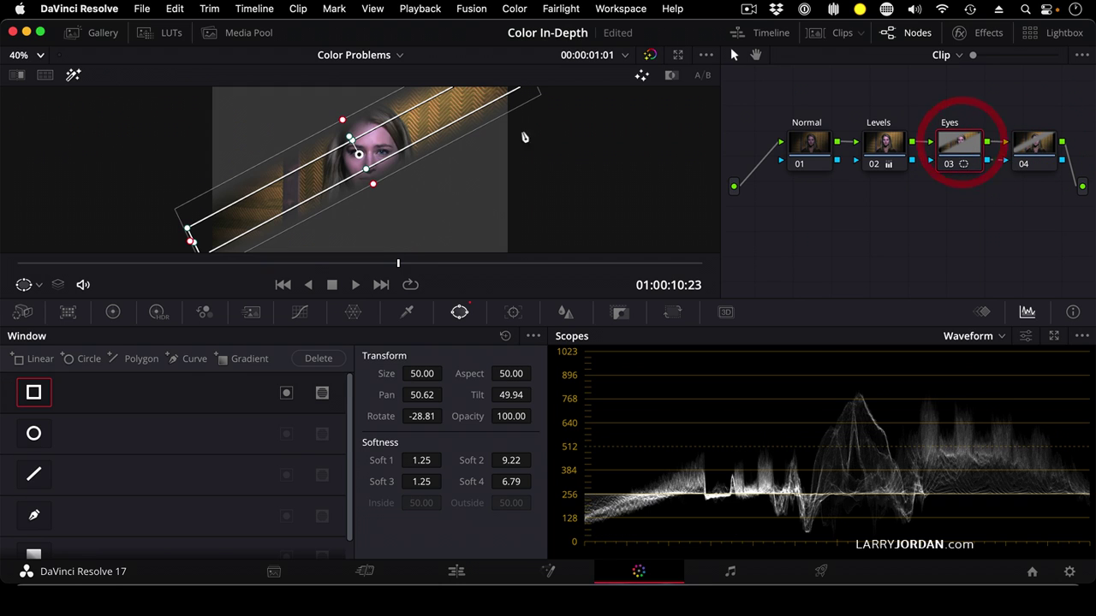
drag(410, 118, 413, 119)
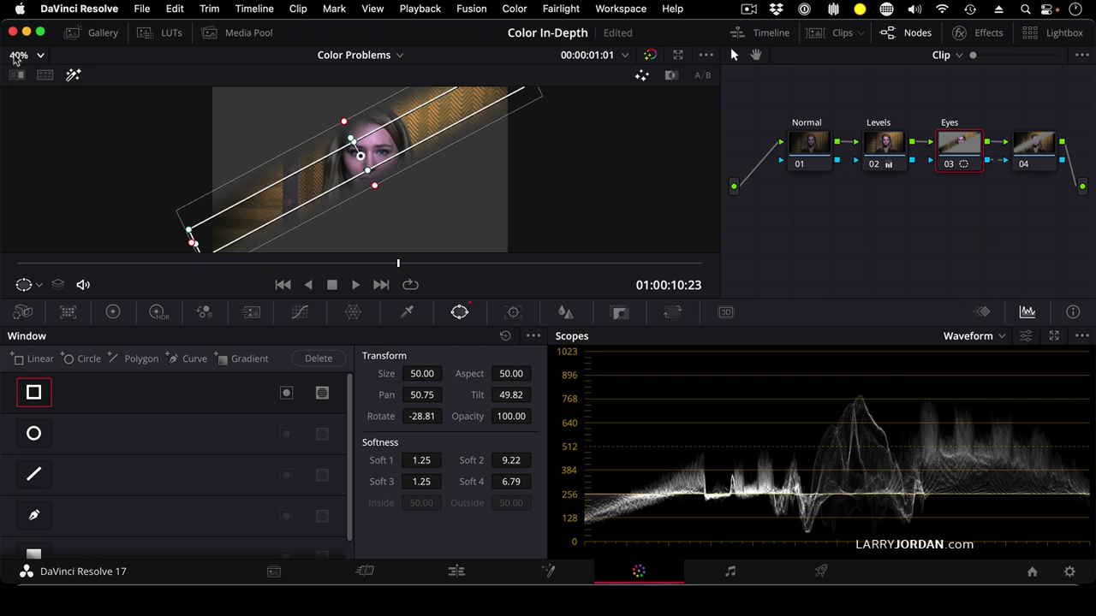
click(1036, 152)
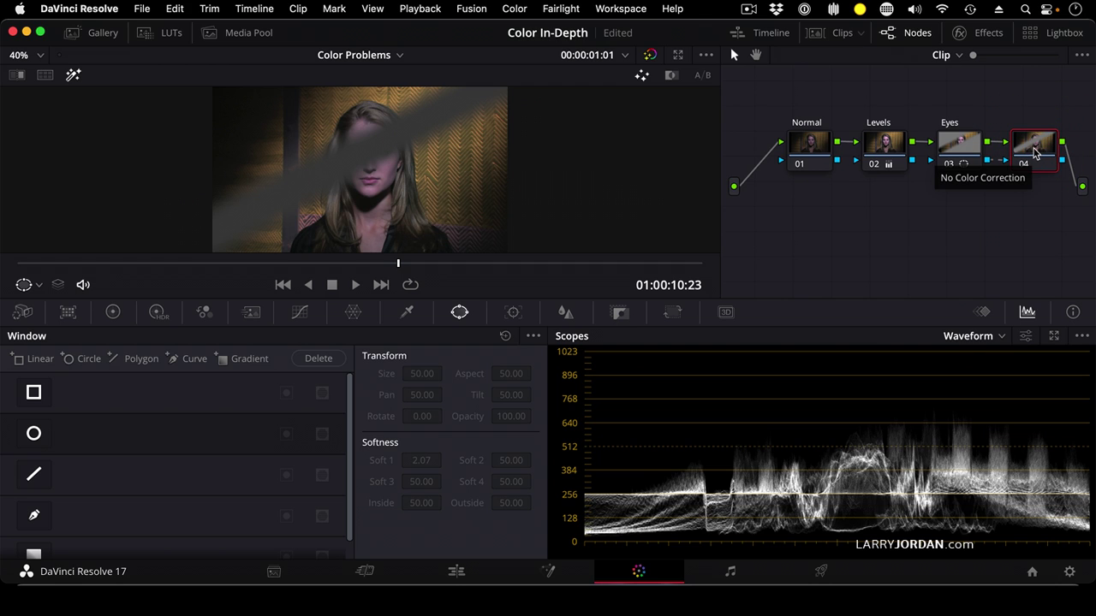
- Darken node 04 with gain at 0.75 and gamma at -0.02
click(113, 311)
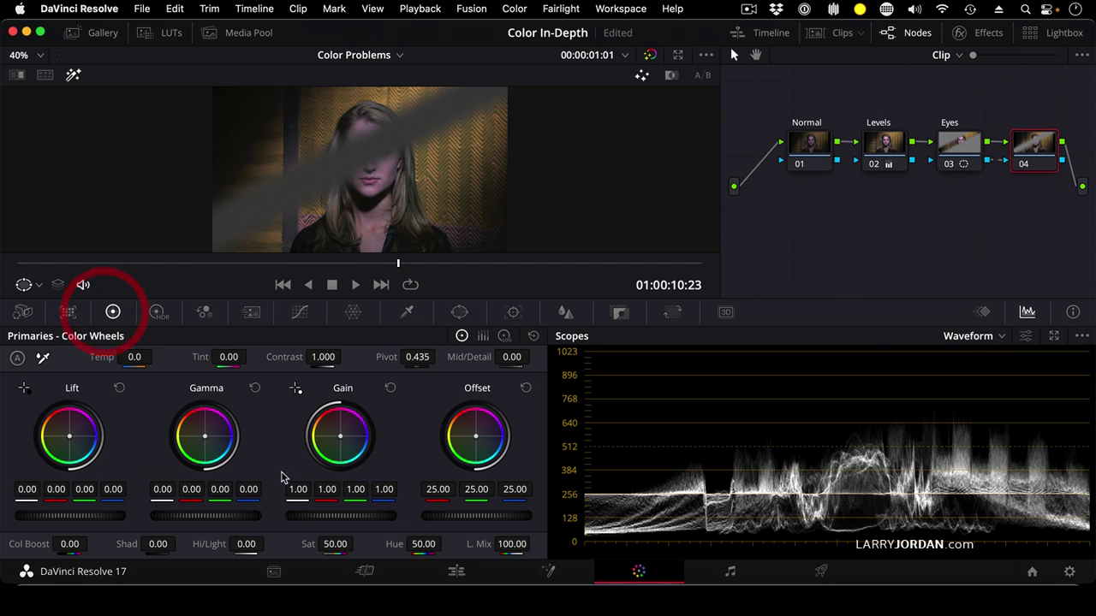
drag(342, 516, 320, 516)
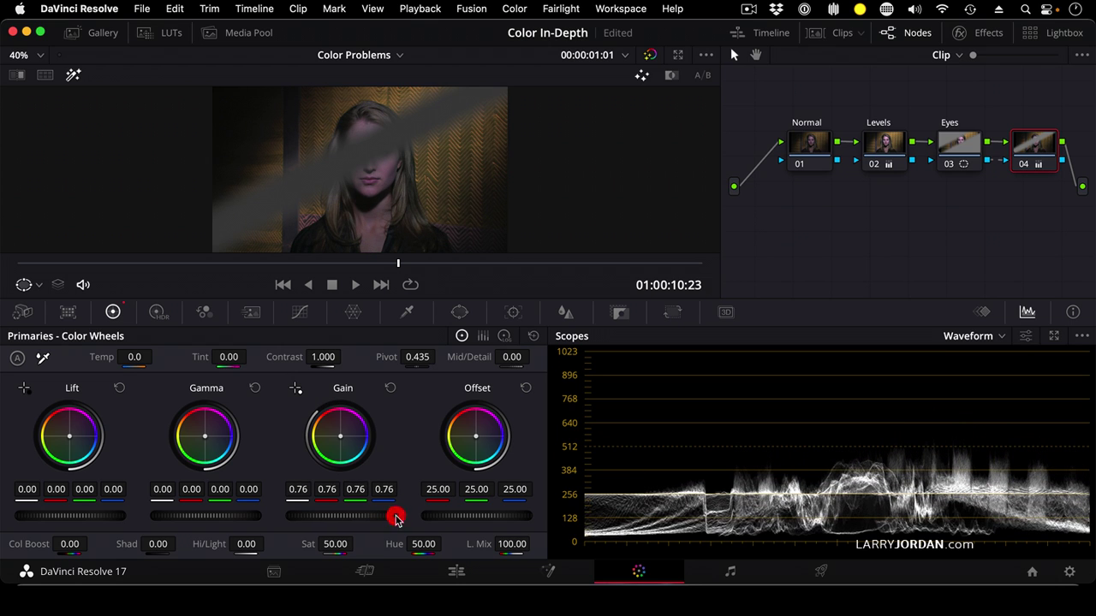
drag(214, 517, 202, 517)
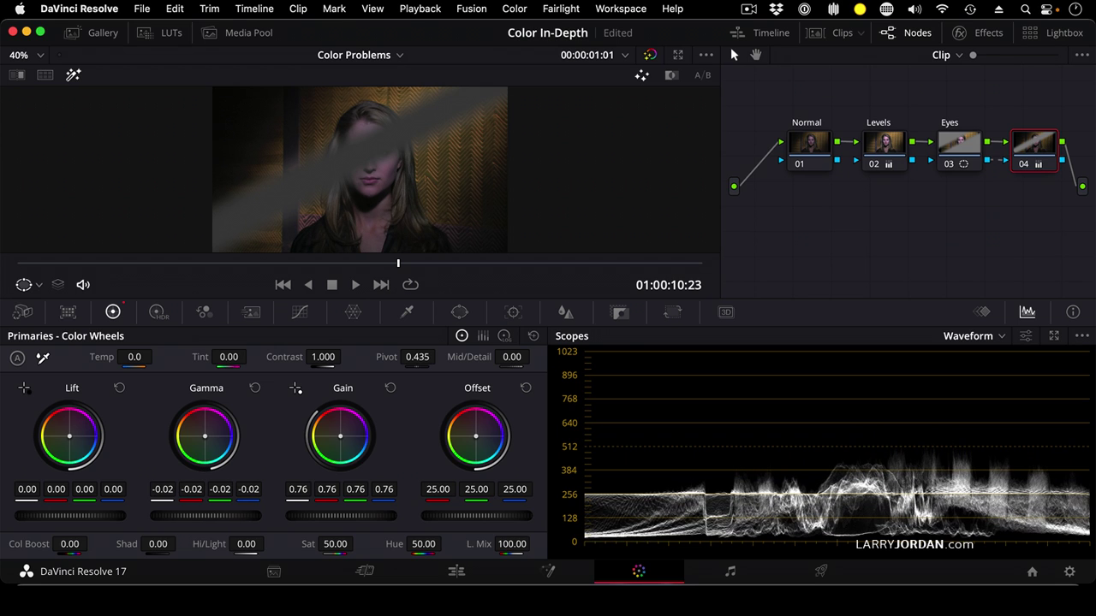
click(173, 517)
drag(313, 518, 391, 516)
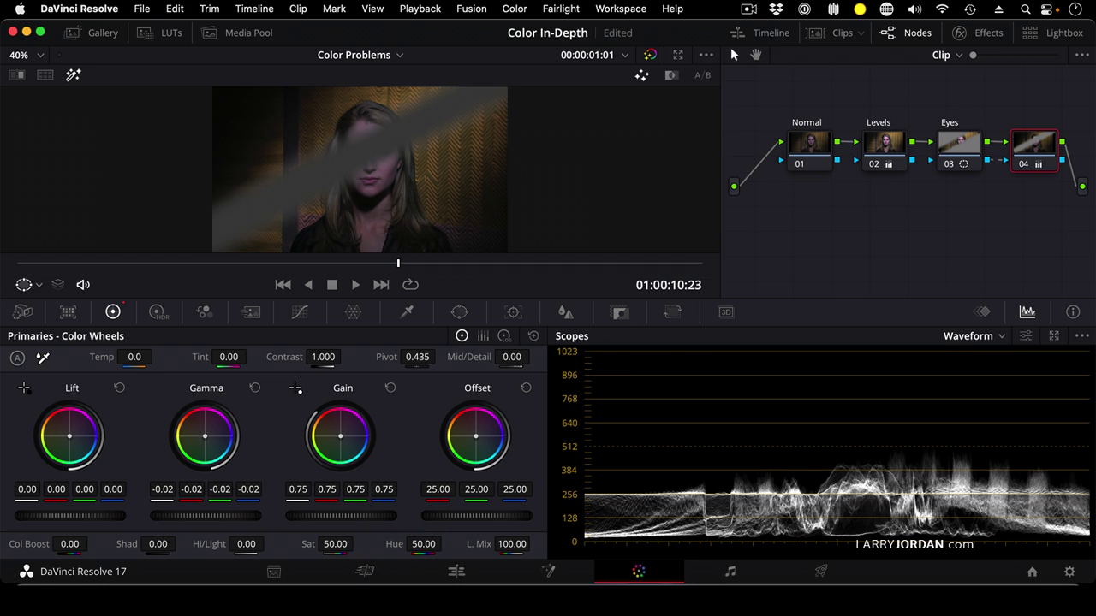
click(171, 520)
click(958, 147)
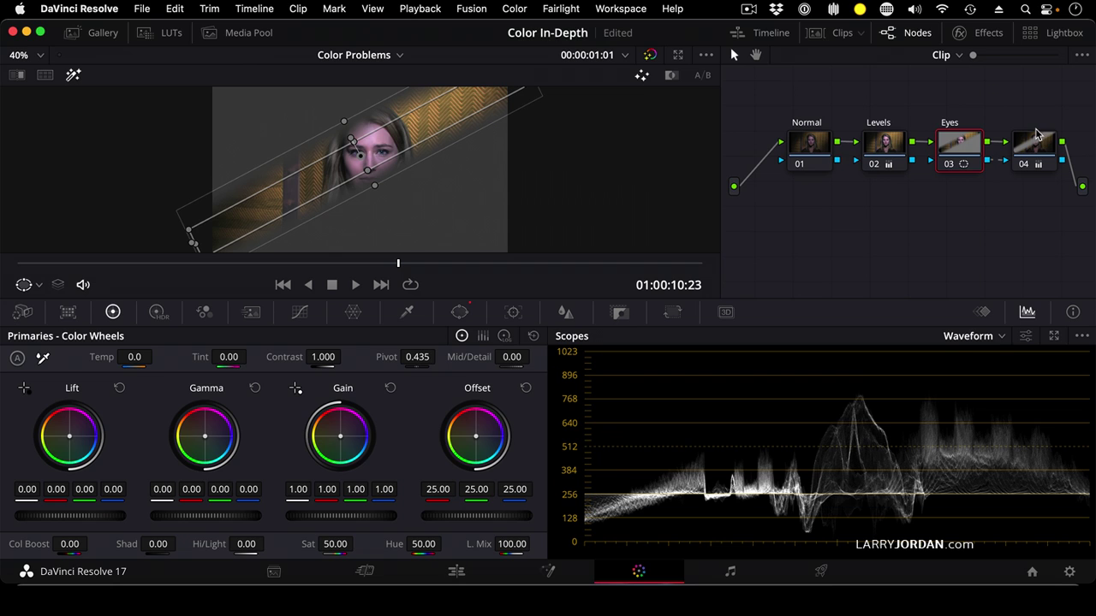
- Turn off highlight and the window overlay, then raise saturation to 67.20 on the Eyes node
click(72, 75)
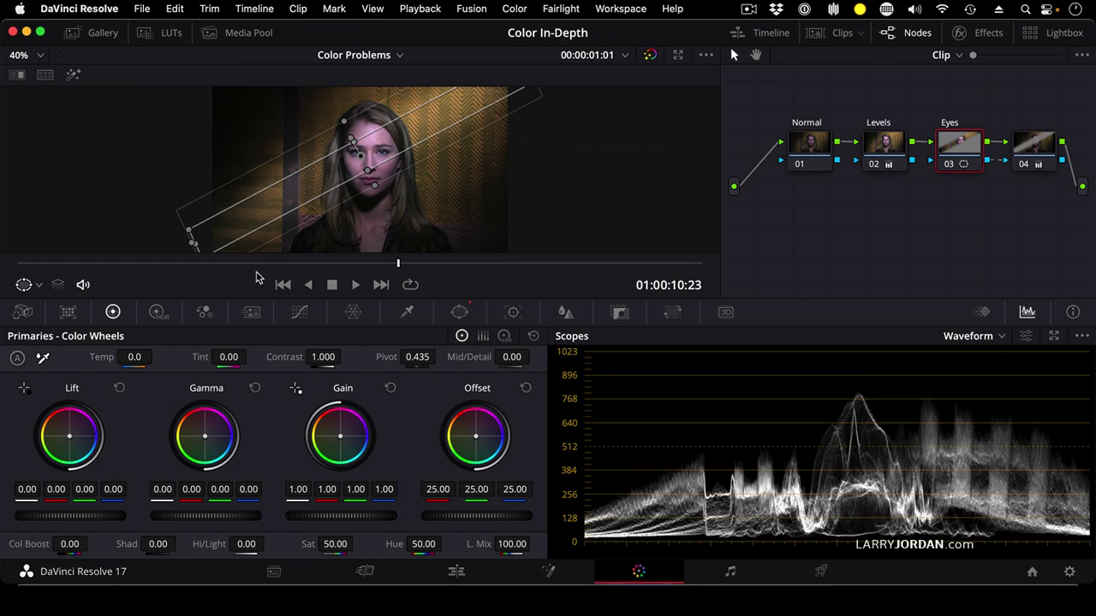
click(39, 285)
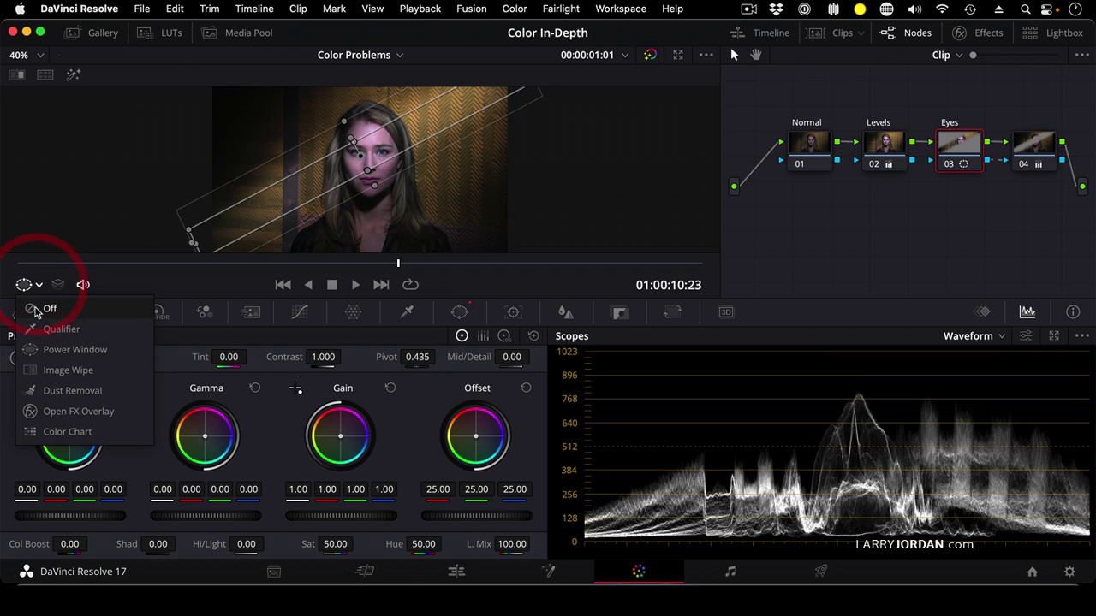
click(45, 309)
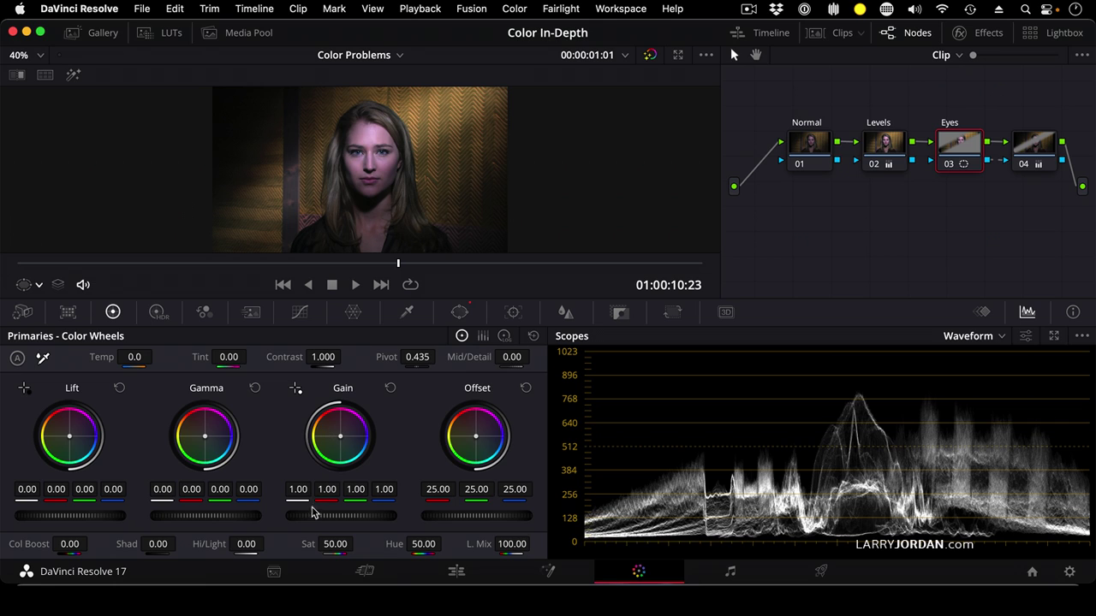
drag(313, 515, 392, 515)
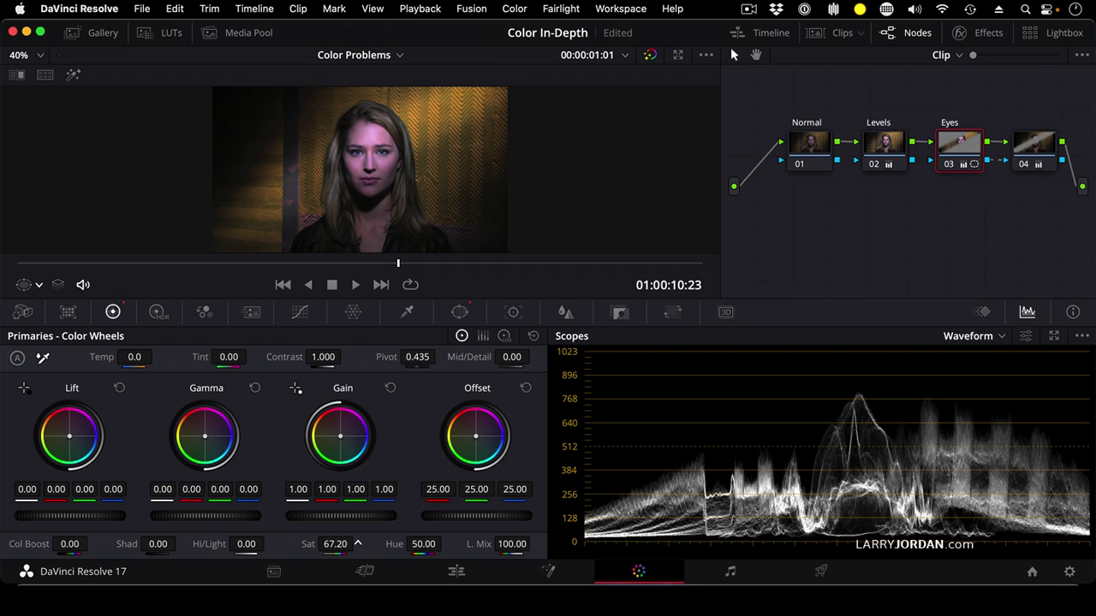
- Deepen node 04's darkening to gain 0.51 and gamma -0.05
click(1022, 151)
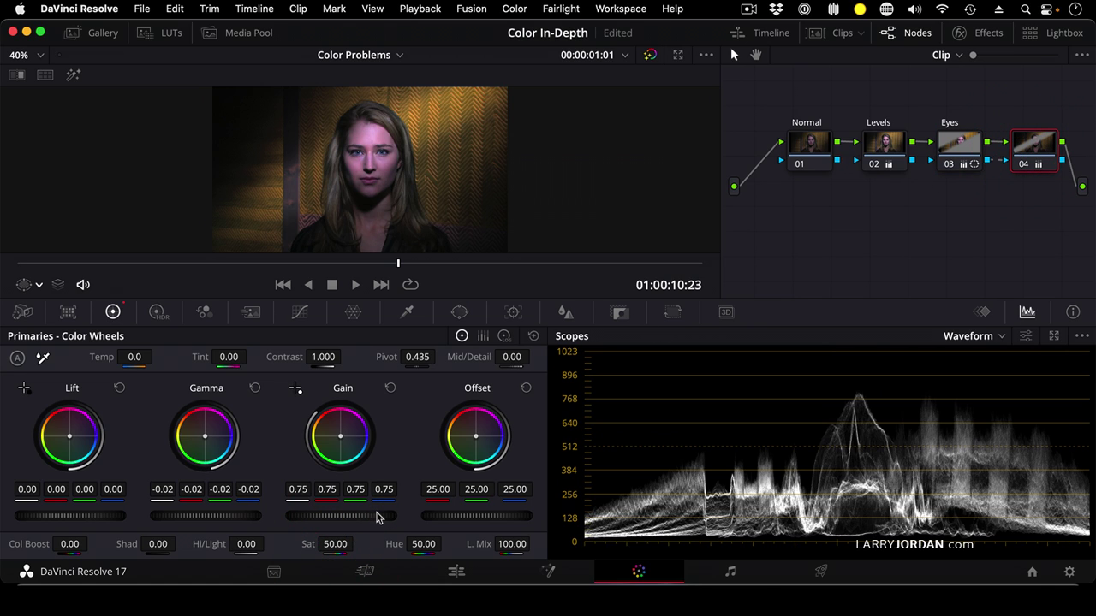
drag(260, 517, 234, 519)
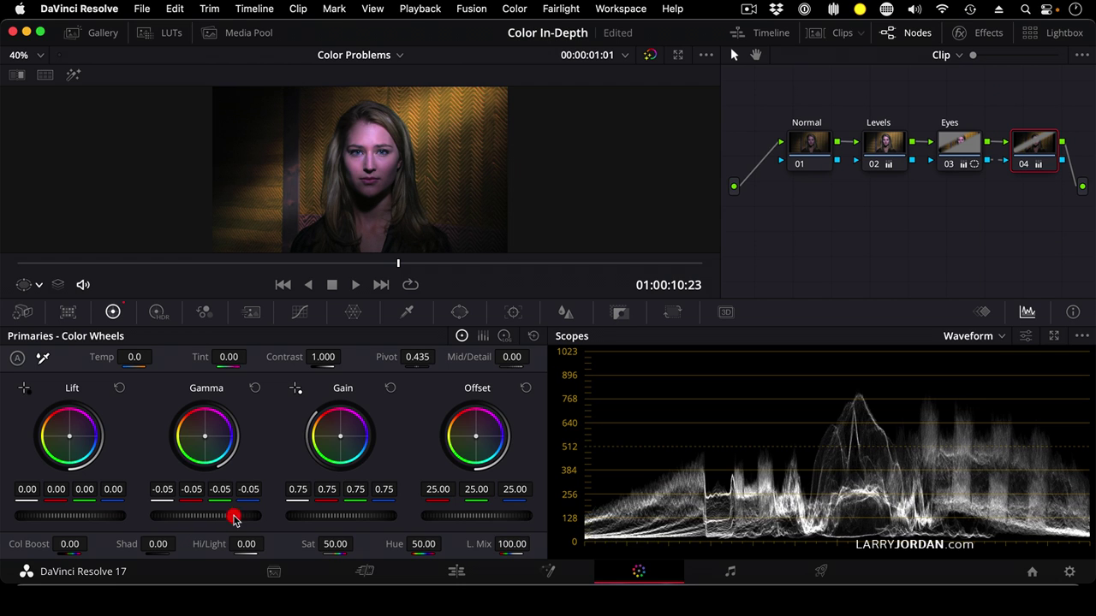
mouse_move(379, 519)
mouse_down()
mouse_move(280, 519)
mouse_move(370, 516)
mouse_up()
mouse_move(237, 516)
mouse_down()
mouse_move(209, 516)
mouse_move(230, 517)
mouse_up()
click(650, 54)
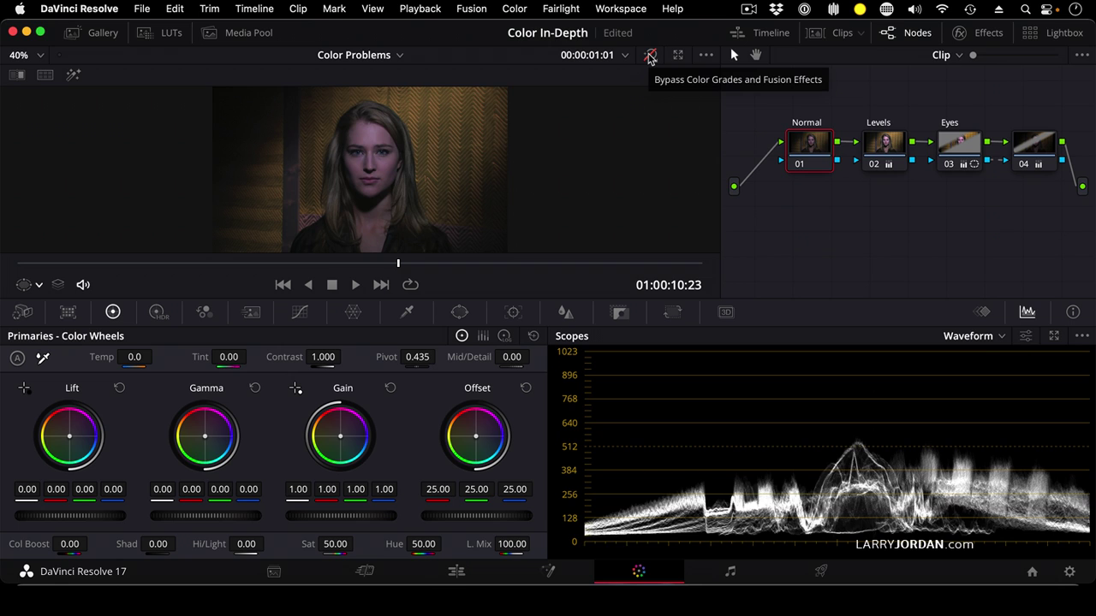
click(650, 54)
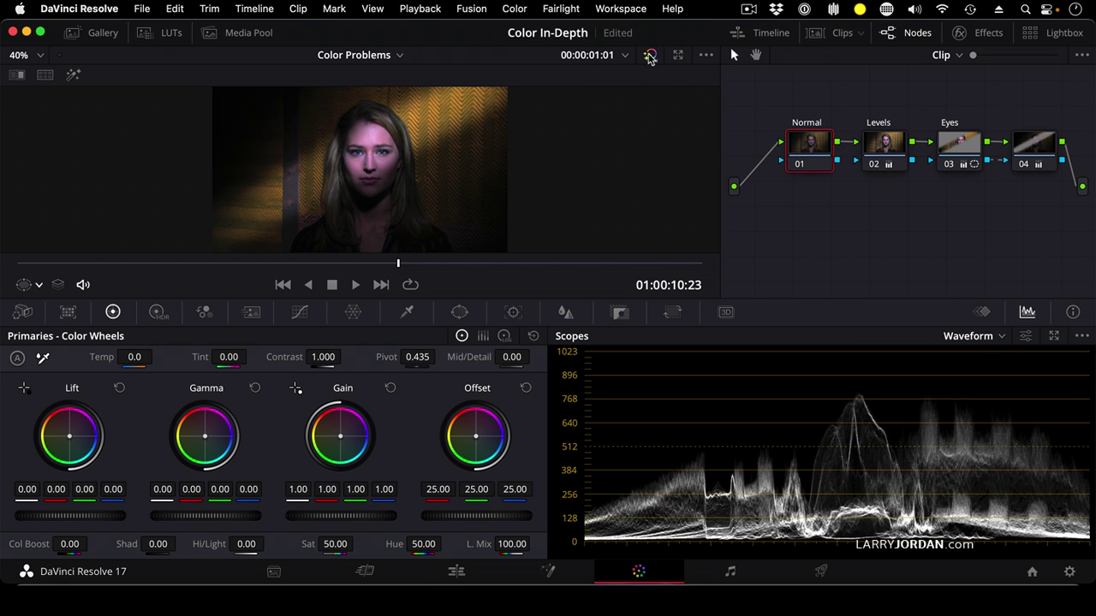
click(650, 55)
click(650, 55)
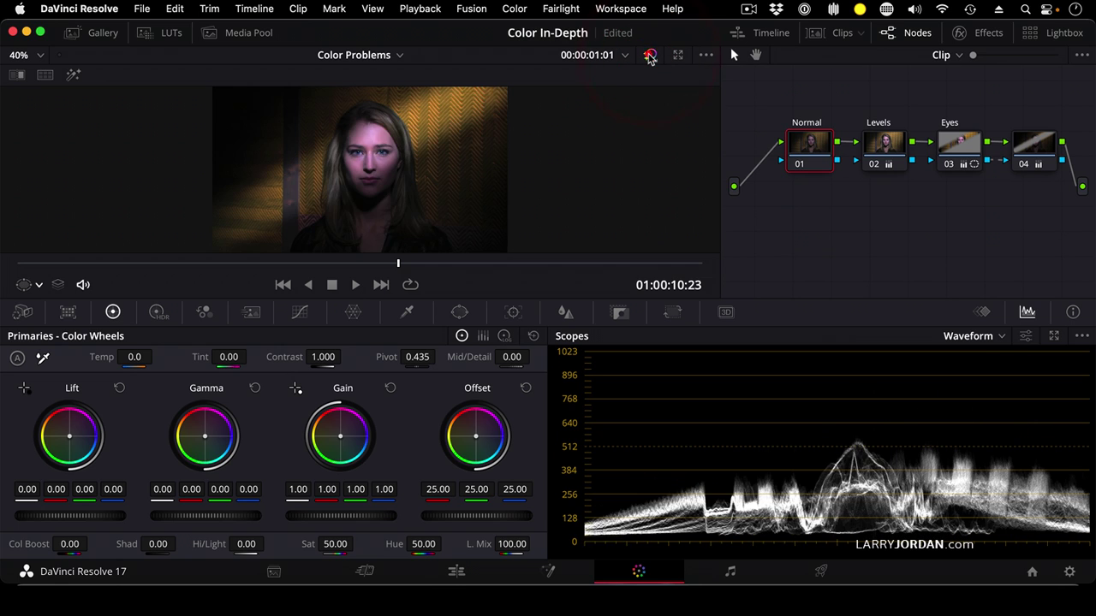
click(650, 55)
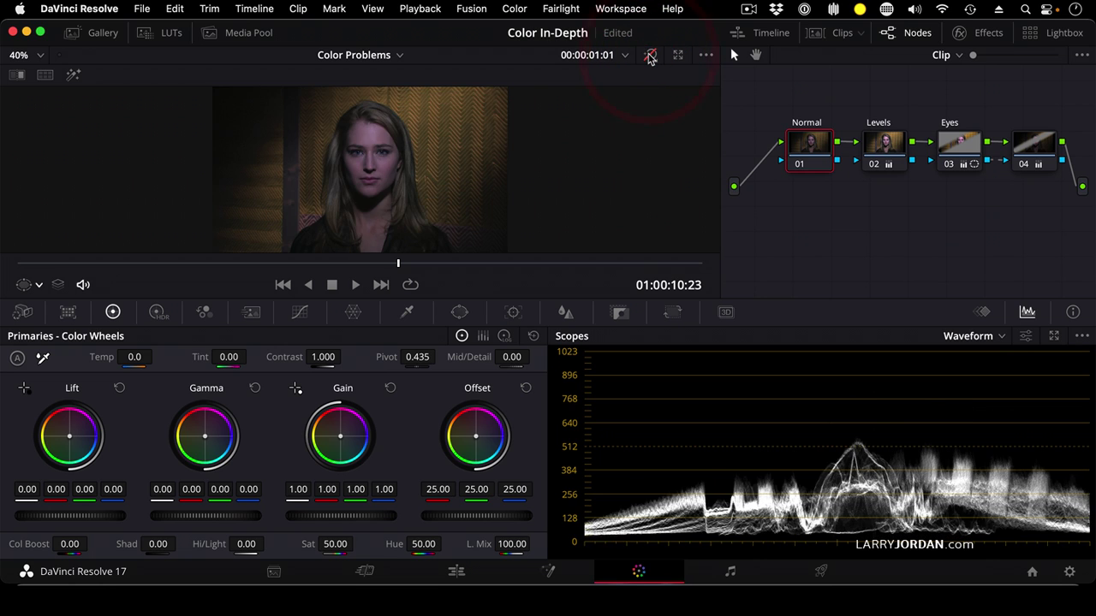
click(650, 54)
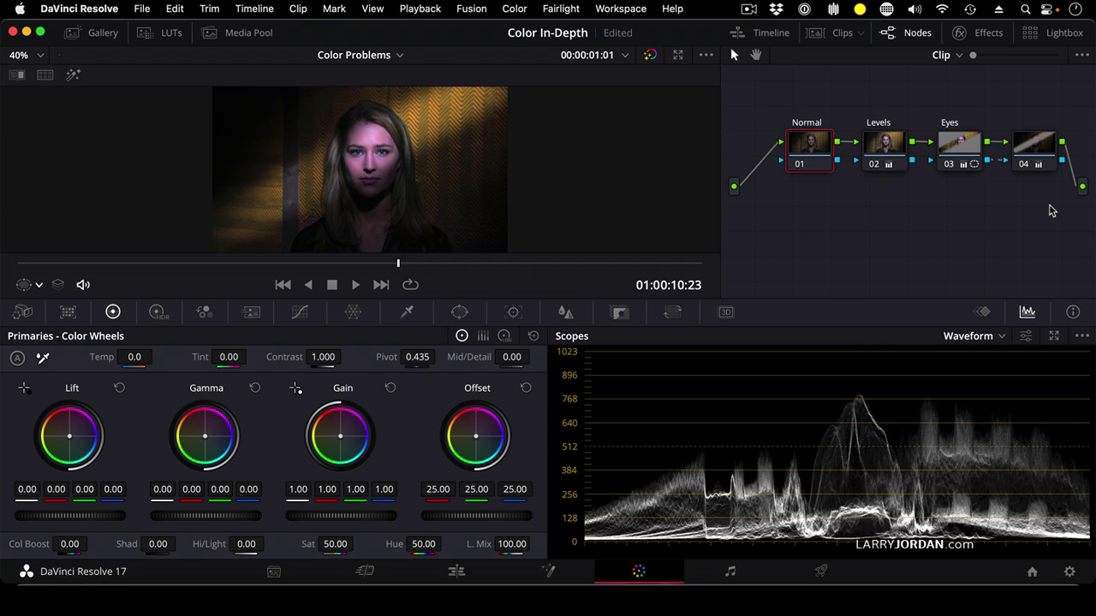
click(648, 55)
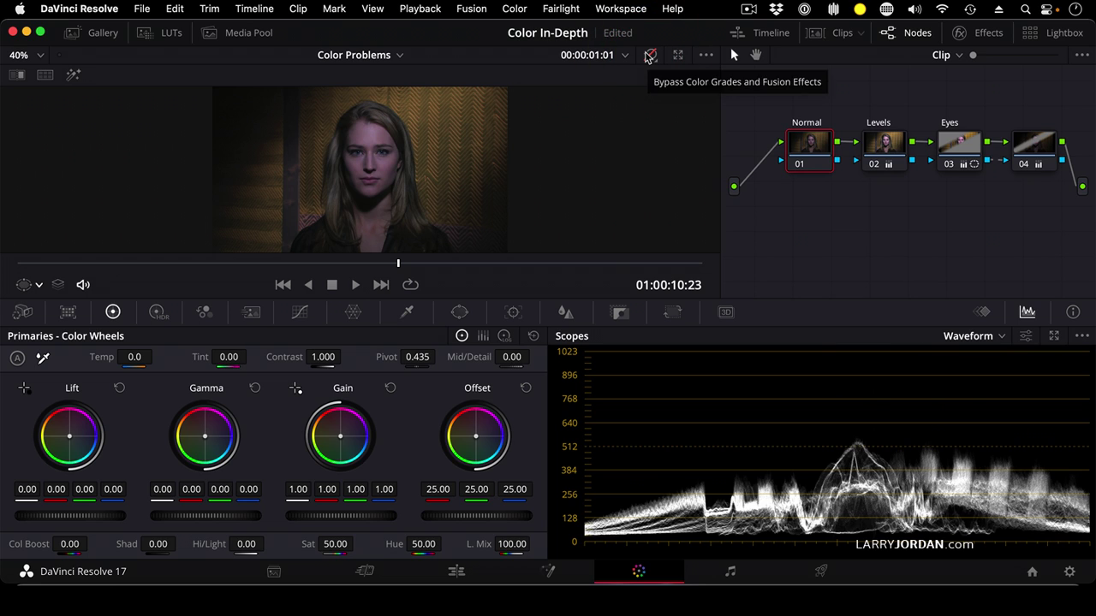